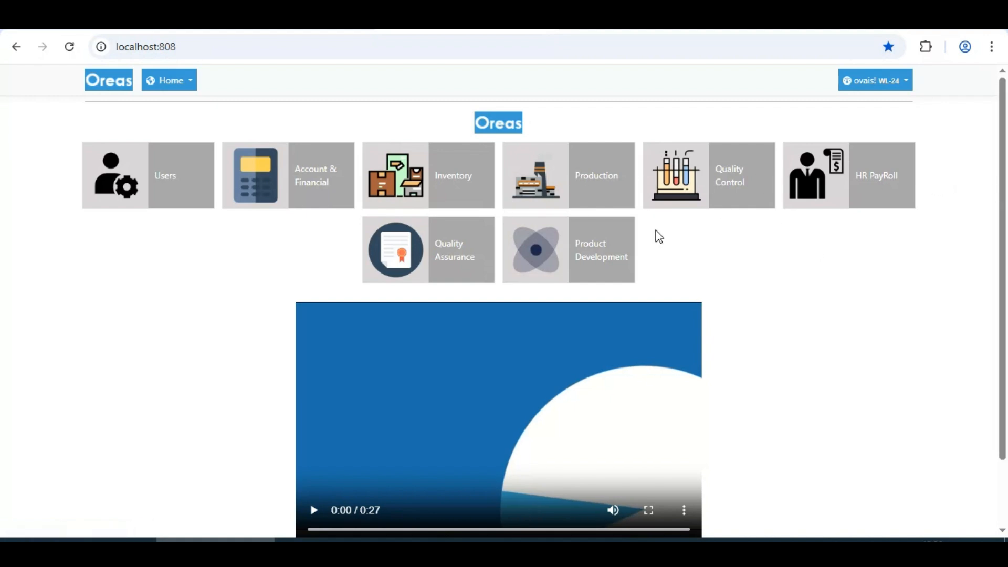
- Open the local purchase orders in the Inventory module and start a new purchase order
{"action": "left_click", "coordinate": [420, 203]}
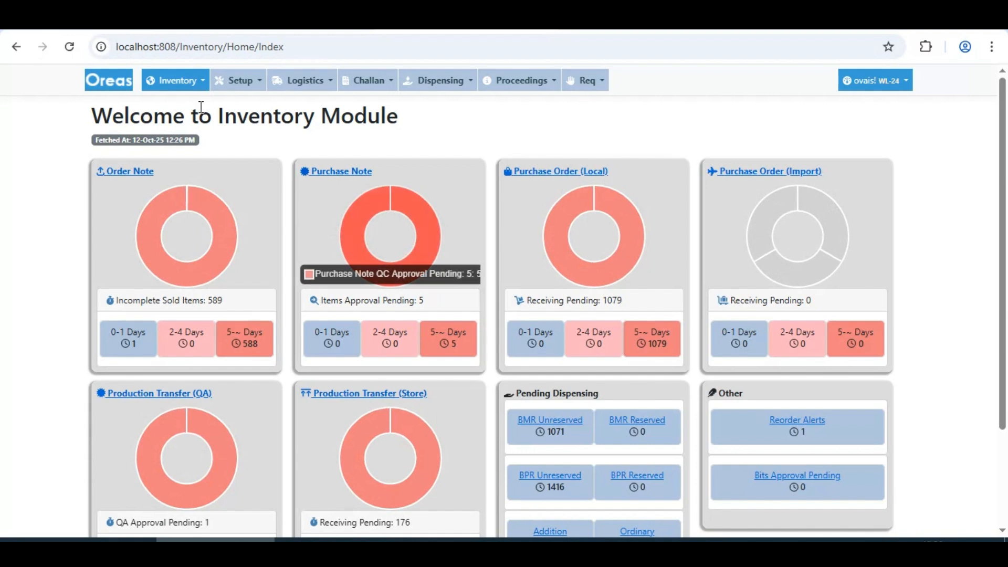
{"action": "left_click", "coordinate": [302, 82]}
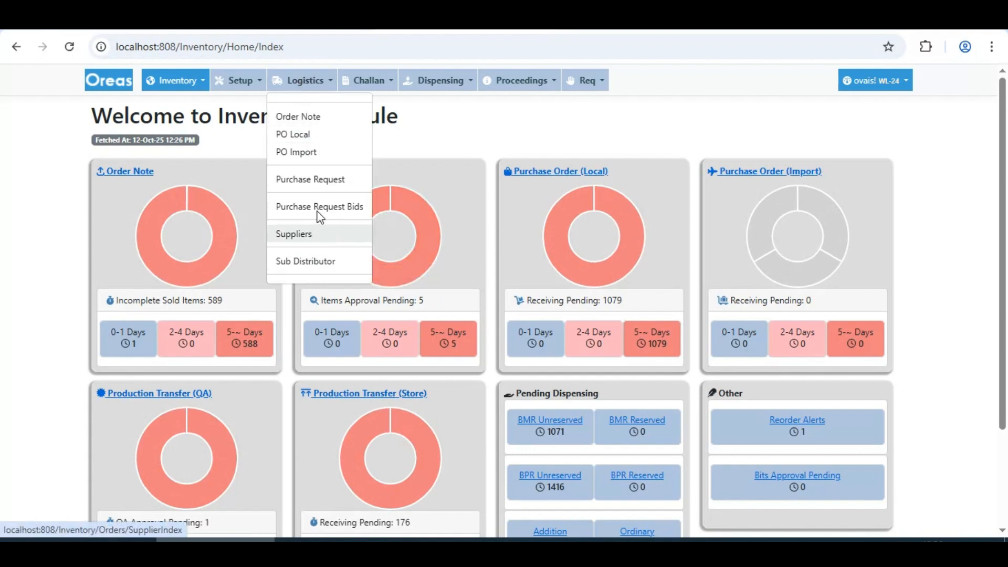
{"action": "left_click", "coordinate": [326, 141]}
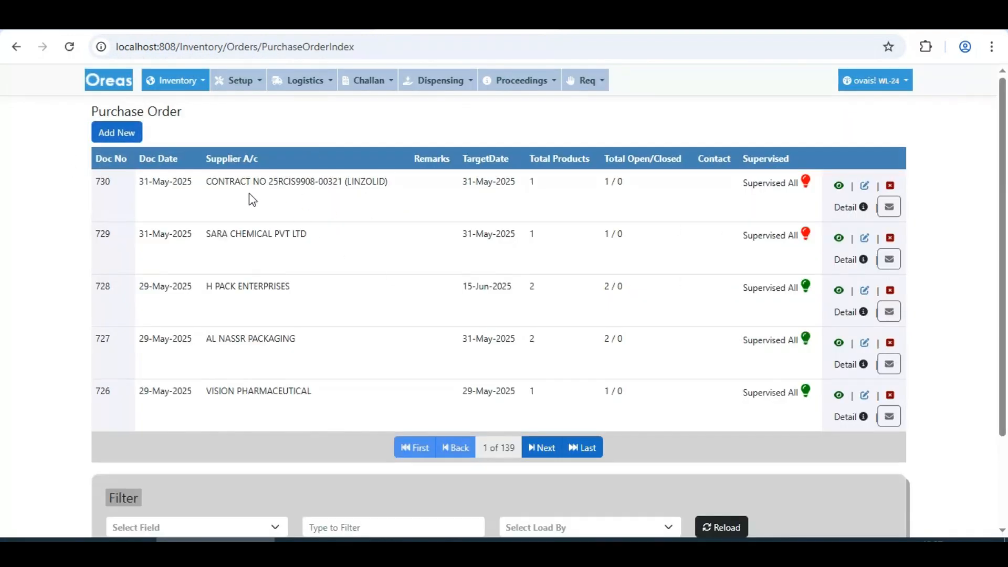
{"action": "left_click", "coordinate": [125, 132]}
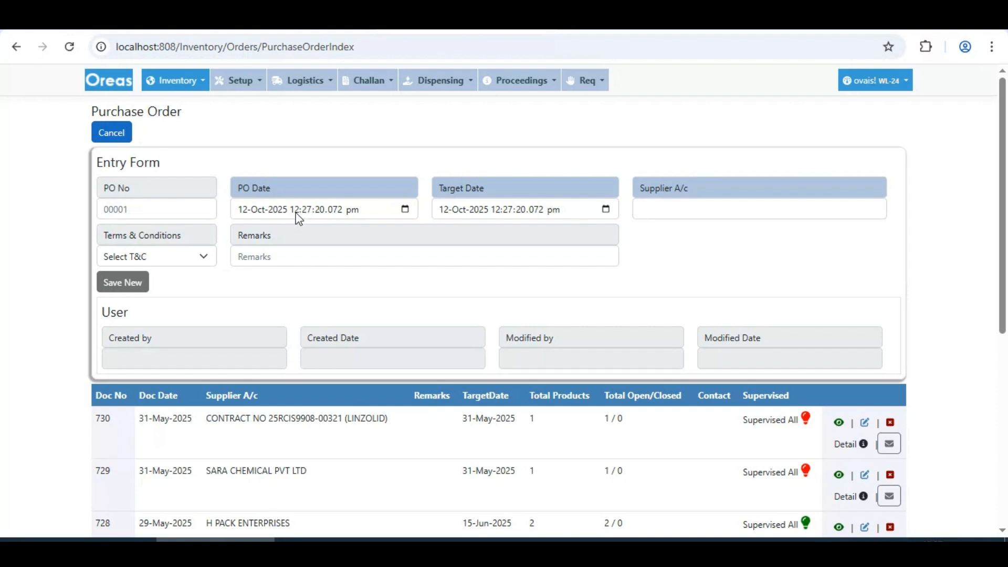
- Set the new purchase order's target date to 17-Oct-2025
{"action": "left_click", "coordinate": [607, 211]}
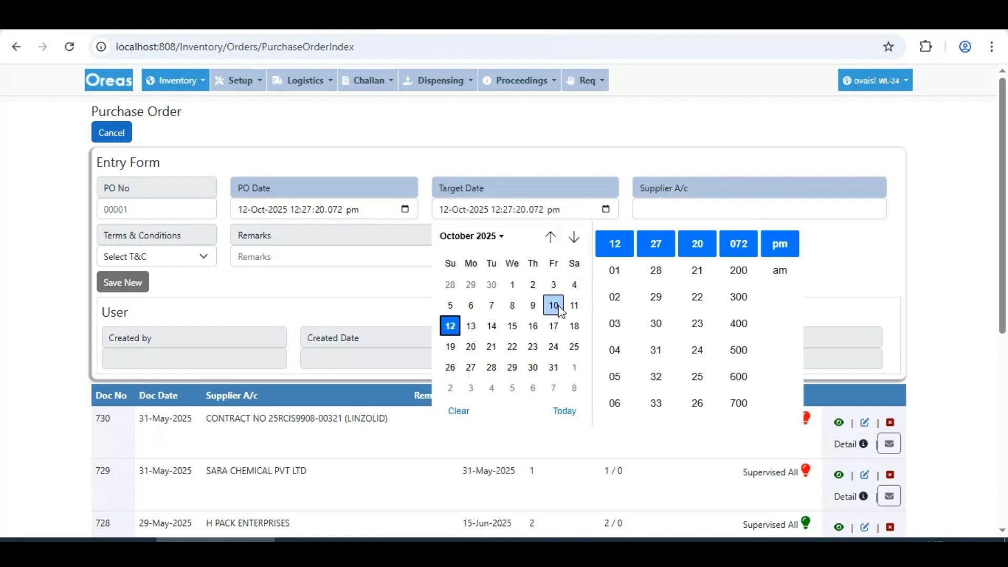
{"action": "left_click", "coordinate": [553, 325]}
{"action": "left_click", "coordinate": [576, 158]}
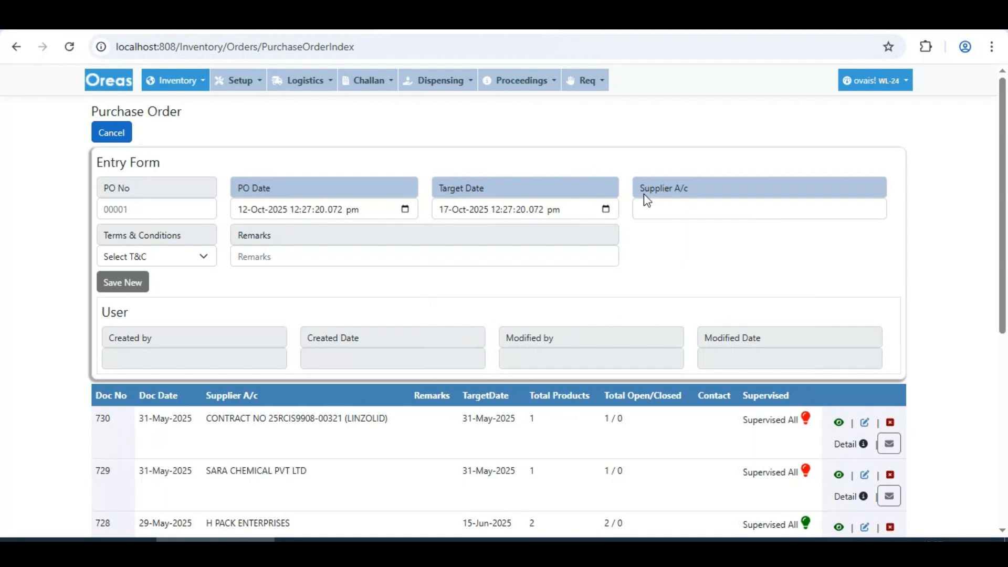
- Search the accounts for "sara ch" and select SARA CHEMICAL PVT LTD as the order's supplier account
{"action": "left_click", "coordinate": [655, 212]}
{"action": "left_click", "coordinate": [546, 158]}
{"action": "type", "text": "sara ch"}
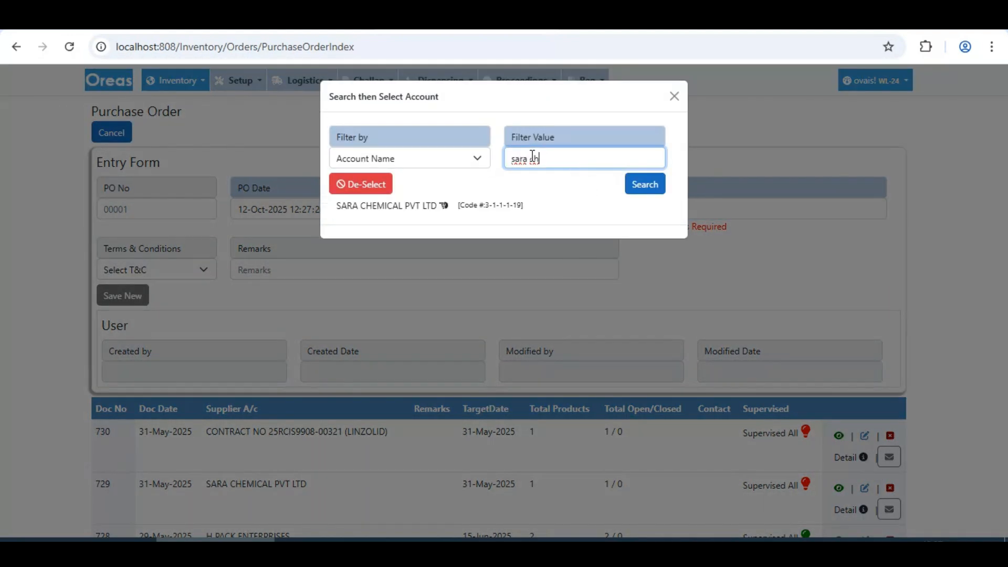
{"action": "left_click", "coordinate": [392, 208]}
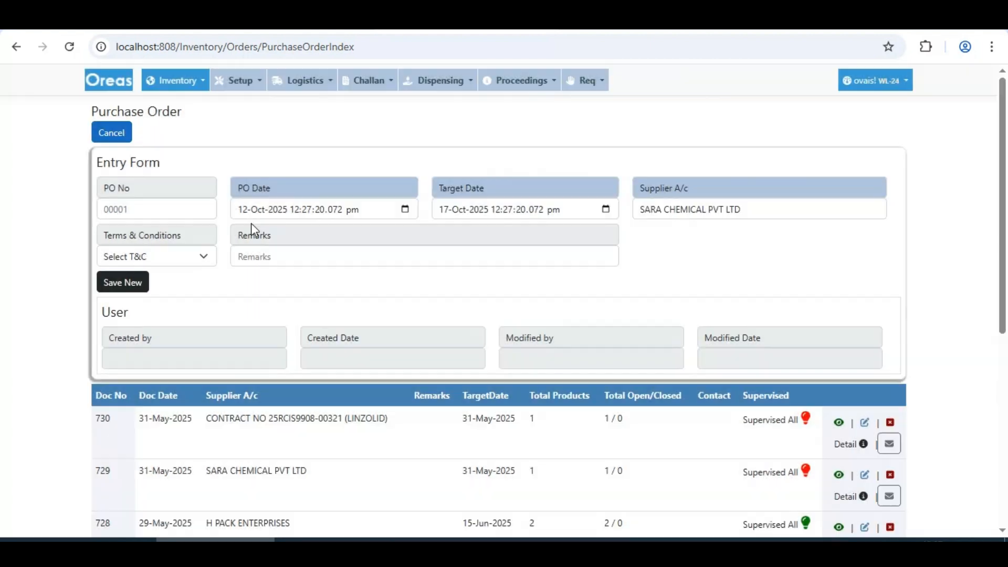
- Check the order's terms and conditions options and open the PO Conditions master file in a new browser tab
{"action": "left_click", "coordinate": [178, 256]}
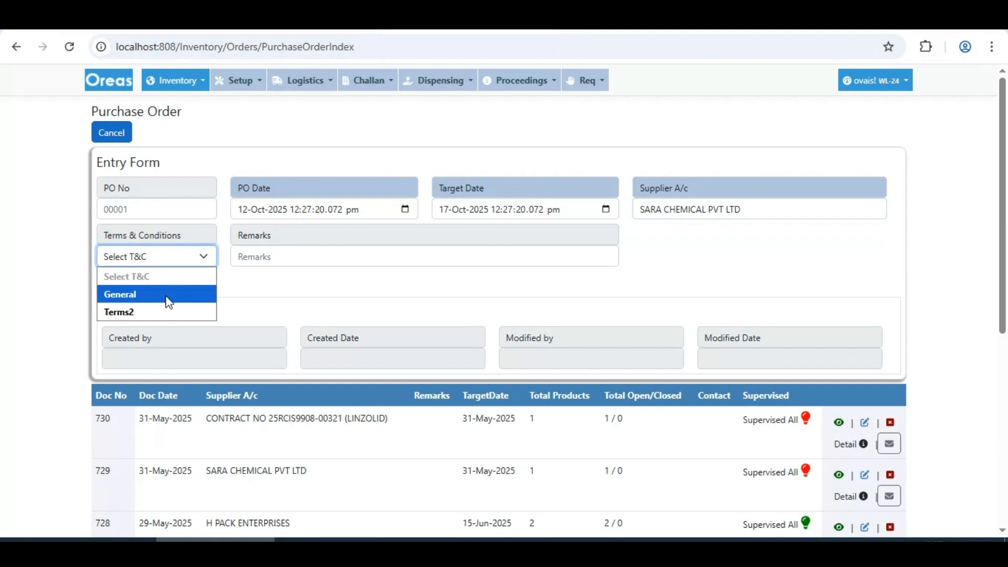
{"action": "left_click", "coordinate": [250, 300]}
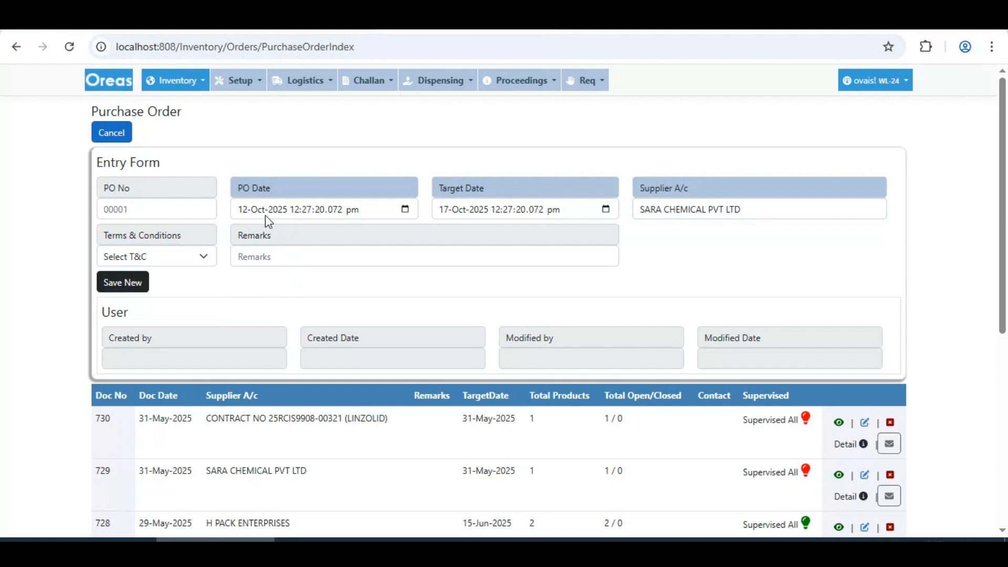
{"action": "left_click", "coordinate": [253, 86]}
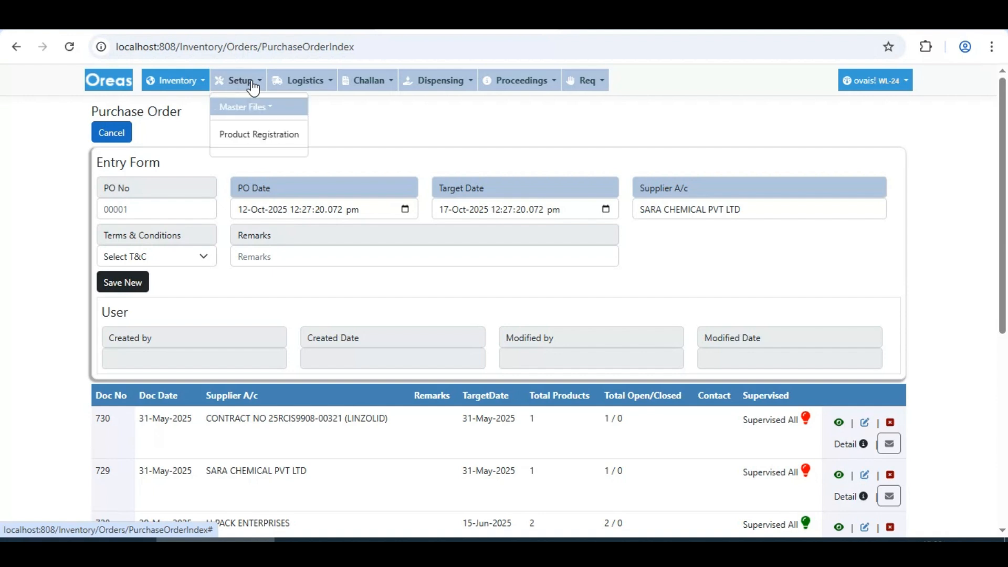
{"action": "left_click", "coordinate": [257, 104]}
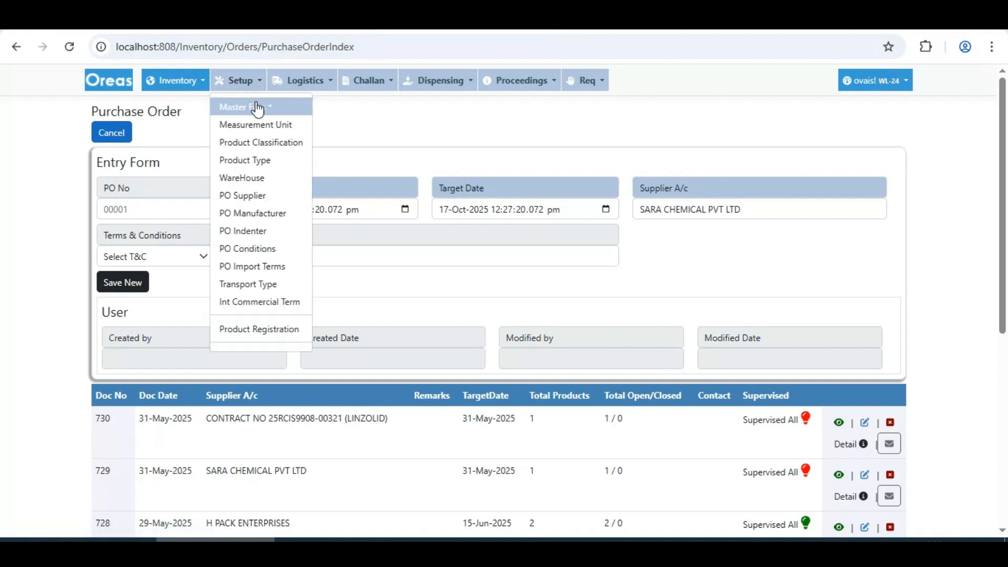
{"action": "right_click", "coordinate": [266, 252]}
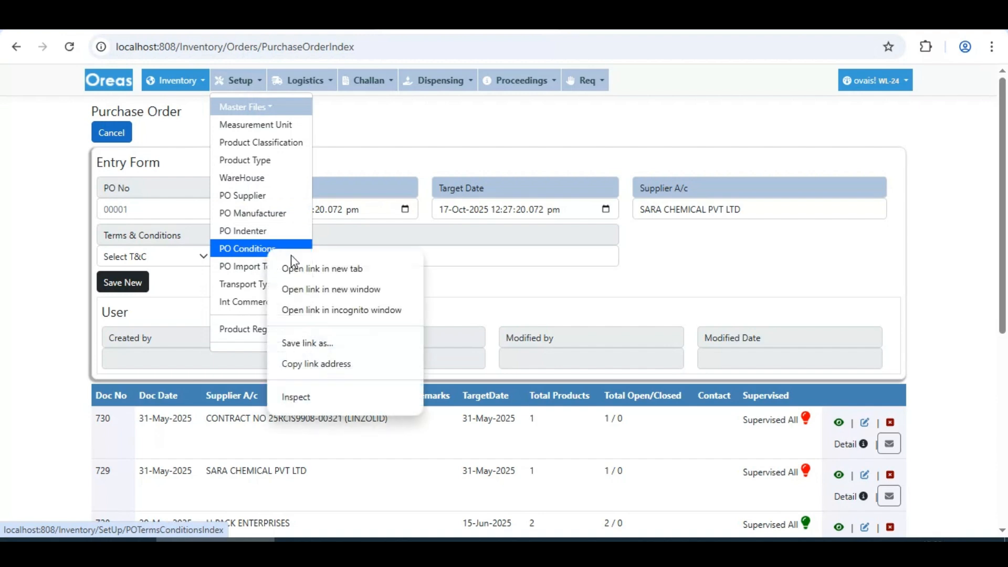
{"action": "left_click", "coordinate": [301, 268]}
{"action": "left_click", "coordinate": [567, 21]}
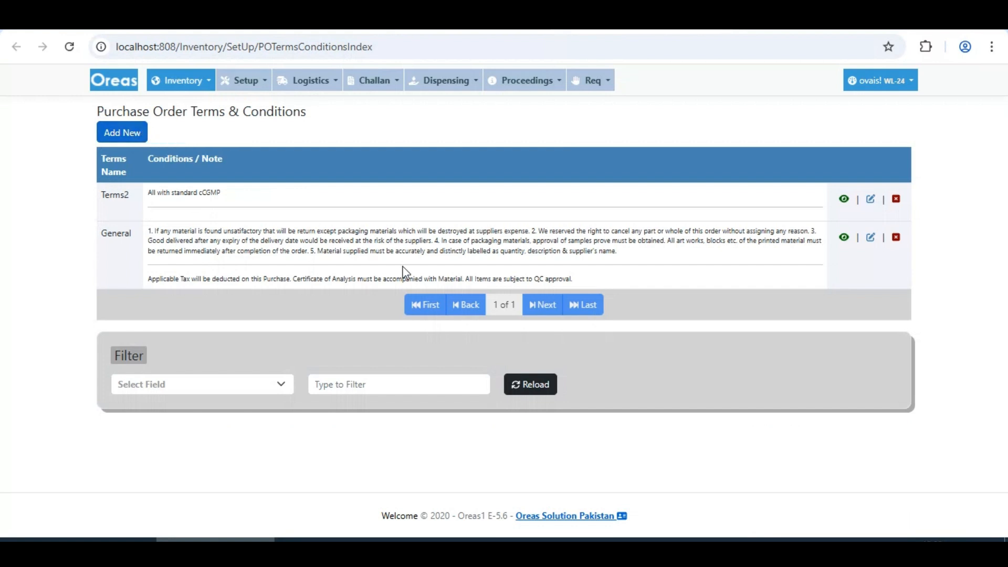
- View the General terms record and examine its conditions and note
{"action": "left_click", "coordinate": [844, 238]}
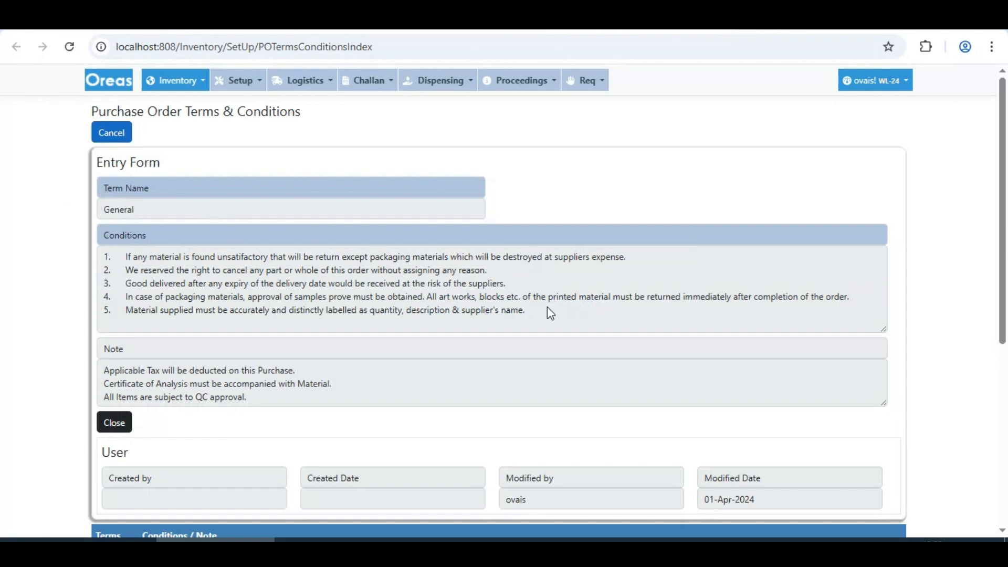
{"action": "left_click_drag", "start_coordinate": [549, 308], "coordinate": [109, 262]}
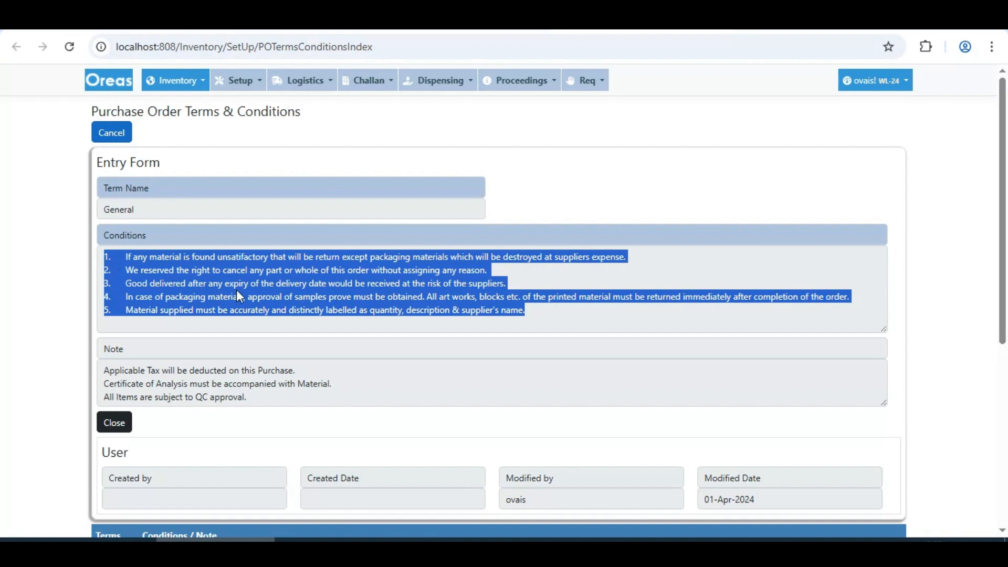
{"action": "left_click", "coordinate": [259, 396]}
{"action": "left_click_drag", "start_coordinate": [263, 402], "coordinate": [98, 376]}
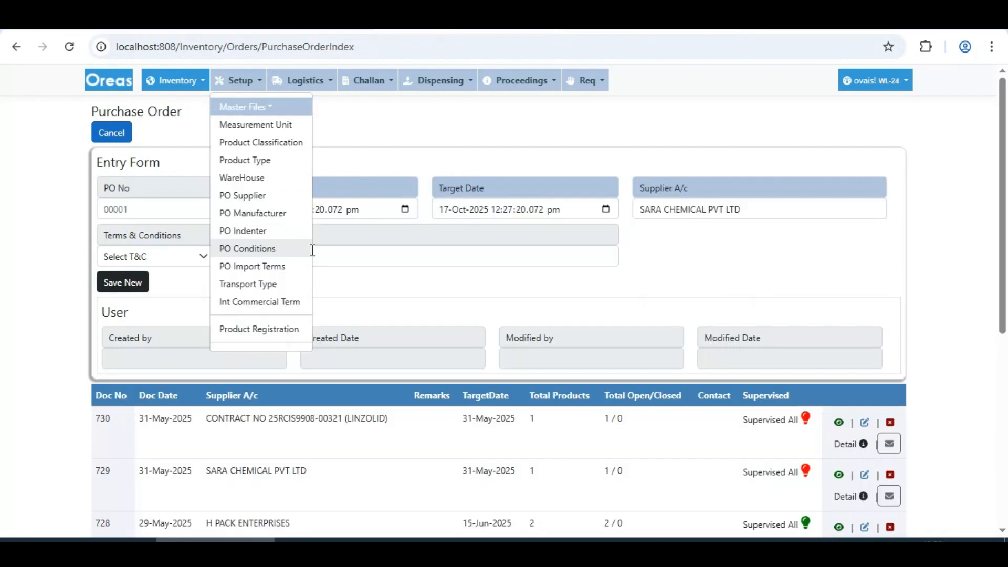
- Back in the purchase order form, set the terms and conditions to General and save the new order
{"action": "left_click", "coordinate": [370, 289]}
{"action": "left_click", "coordinate": [195, 261]}
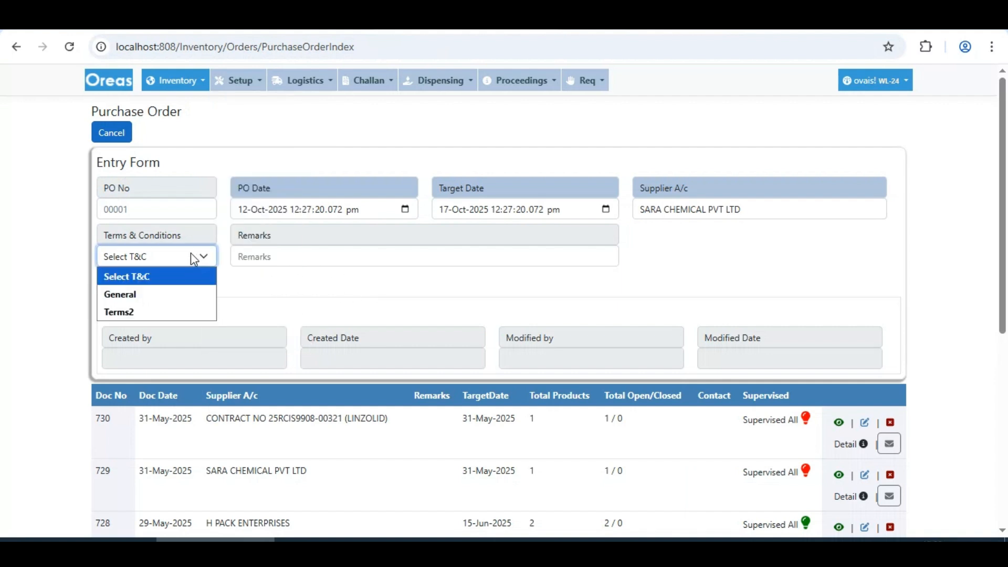
{"action": "left_click", "coordinate": [157, 290]}
{"action": "left_click", "coordinate": [256, 256]}
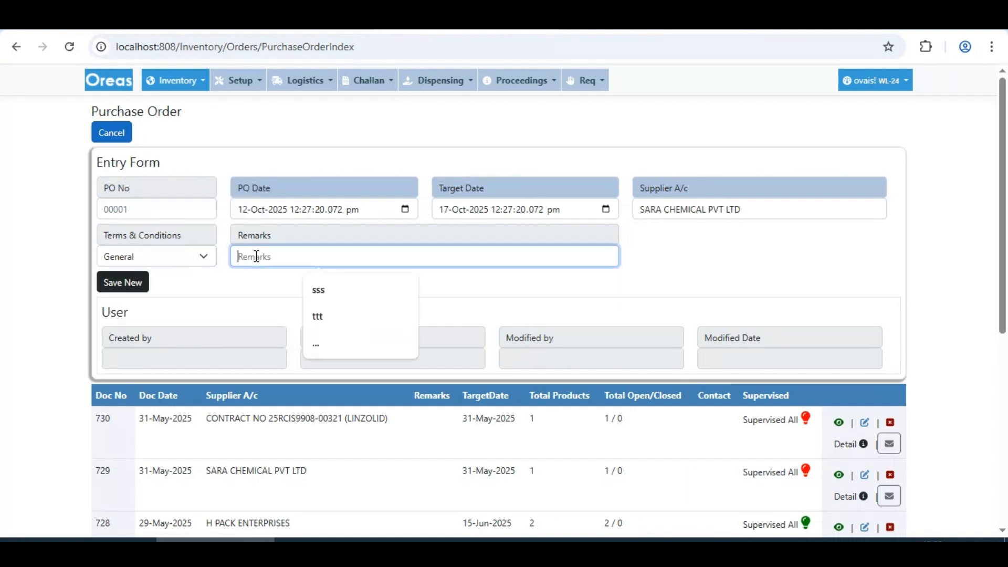
{"action": "left_click", "coordinate": [179, 263]}
{"action": "left_click", "coordinate": [178, 261]}
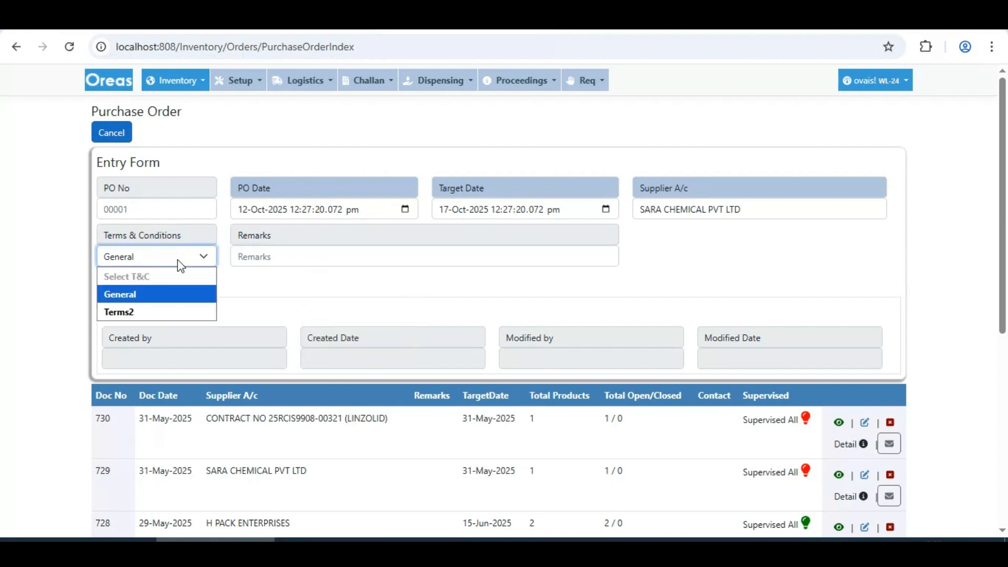
{"action": "left_click", "coordinate": [285, 258]}
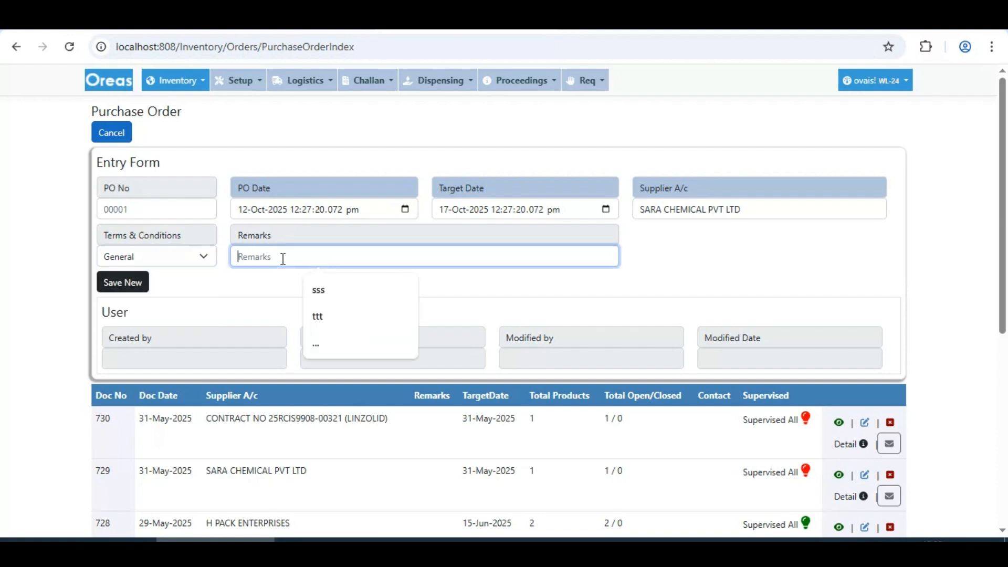
{"action": "left_click", "coordinate": [133, 283]}
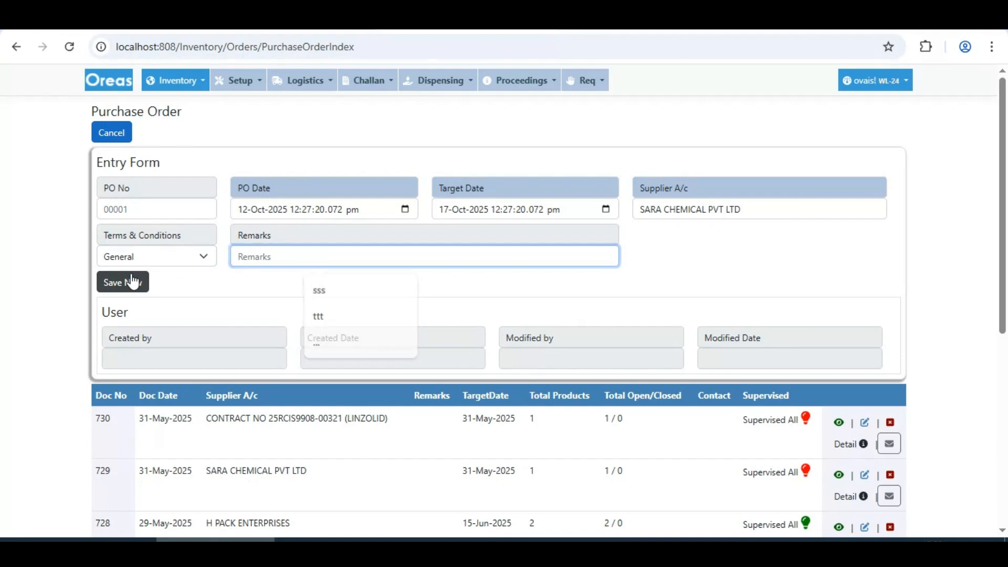
{"action": "left_click", "coordinate": [557, 141]}
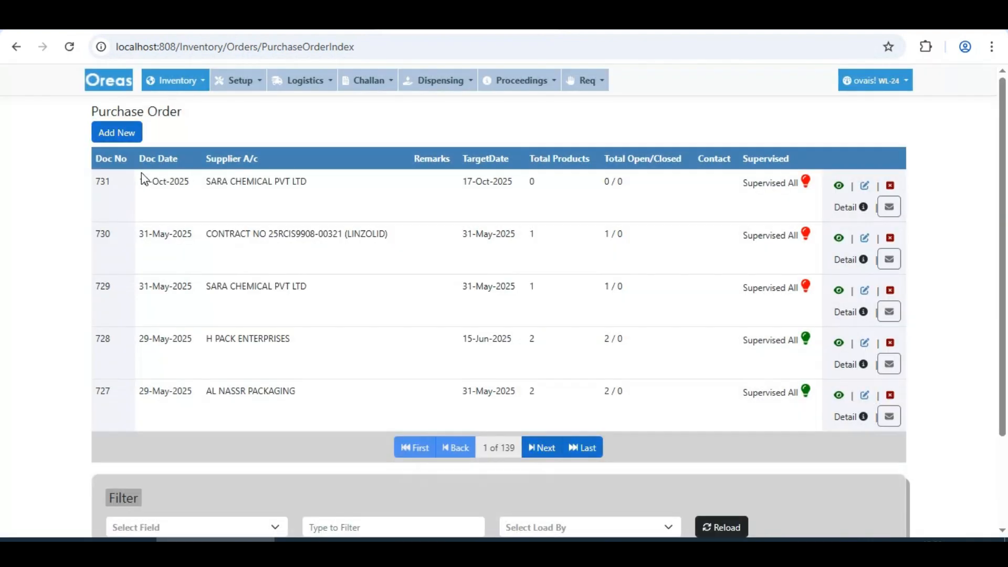
- Open the details of the newly saved SARA CHEMICAL PVT LTD order and start a new product entry
{"action": "left_click_drag", "start_coordinate": [141, 178], "coordinate": [734, 198]}
{"action": "left_click", "coordinate": [849, 208]}
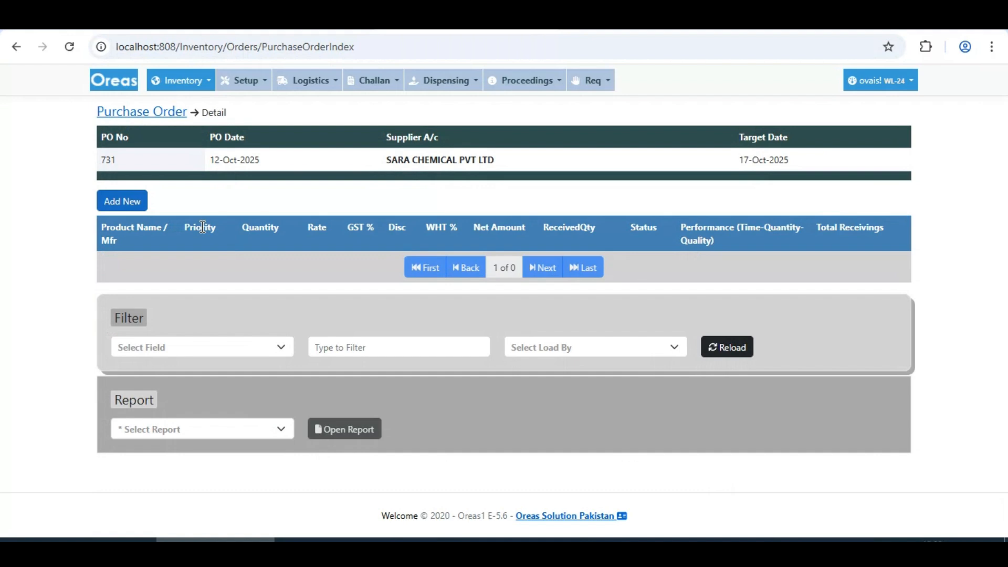
{"action": "left_click_drag", "start_coordinate": [389, 161], "coordinate": [518, 167]}
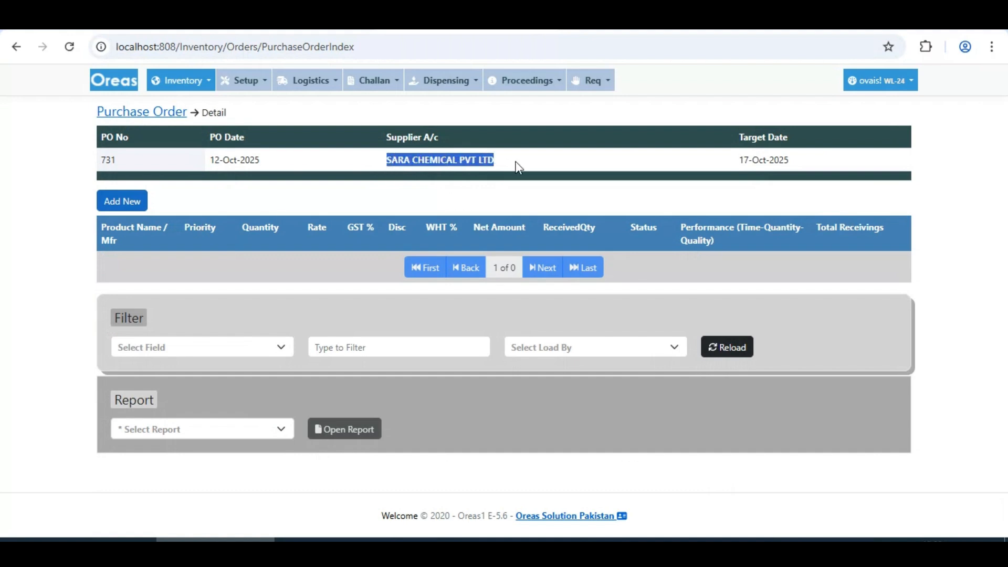
{"action": "left_click", "coordinate": [133, 208]}
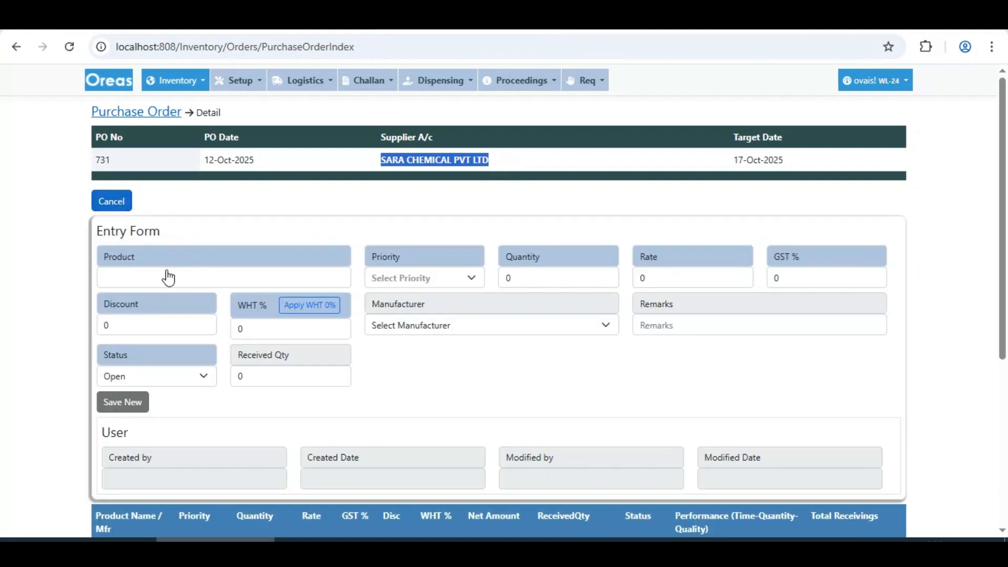
- Search the products for "clari" and select Clarithromycin Powder for the order entry
{"action": "left_click", "coordinate": [229, 289]}
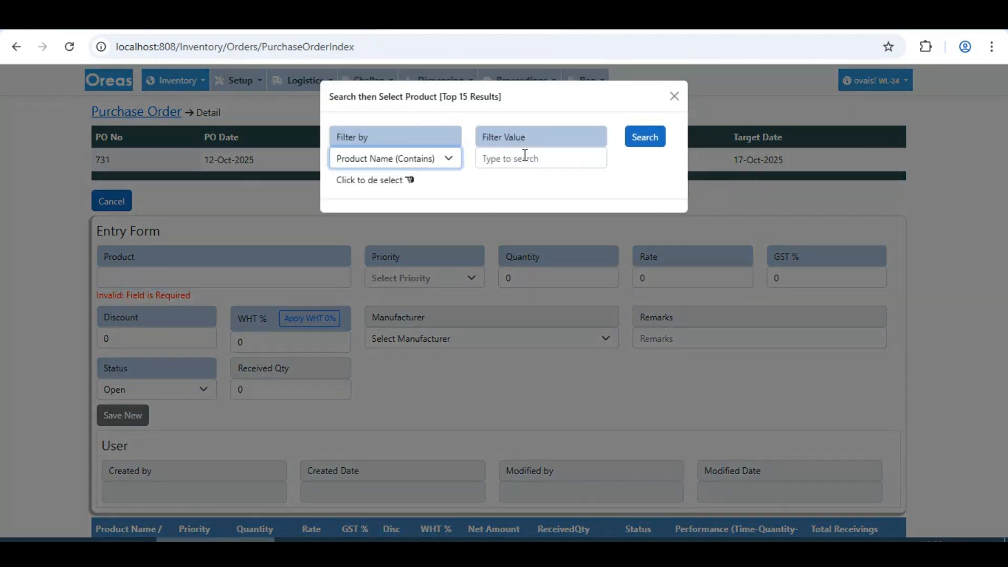
{"action": "left_click", "coordinate": [512, 158]}
{"action": "type", "text": "clari"}
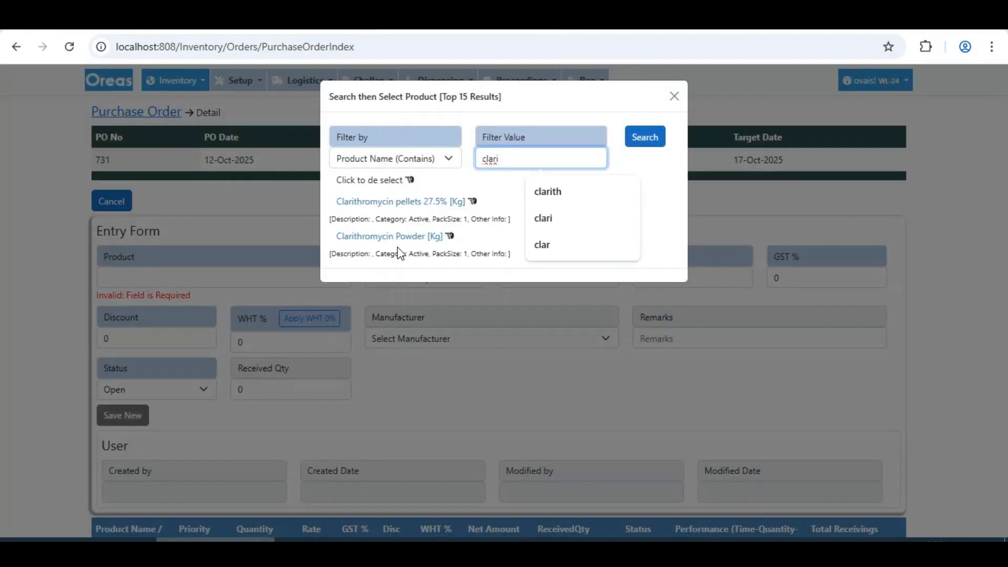
{"action": "left_click", "coordinate": [402, 238]}
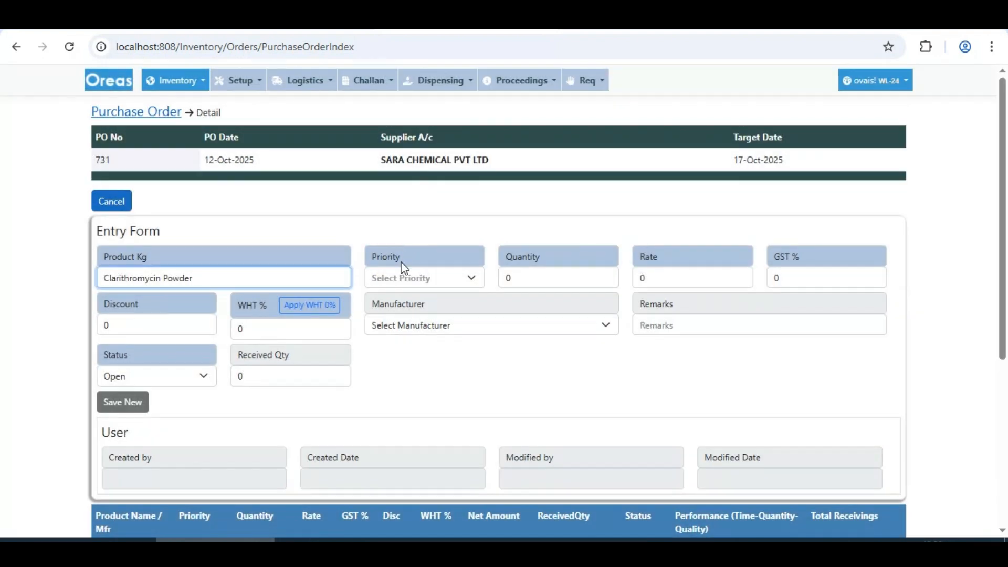
- Set the product entry's priority to Normal, quantity to 25 and rate to 45000
{"action": "left_click", "coordinate": [424, 280]}
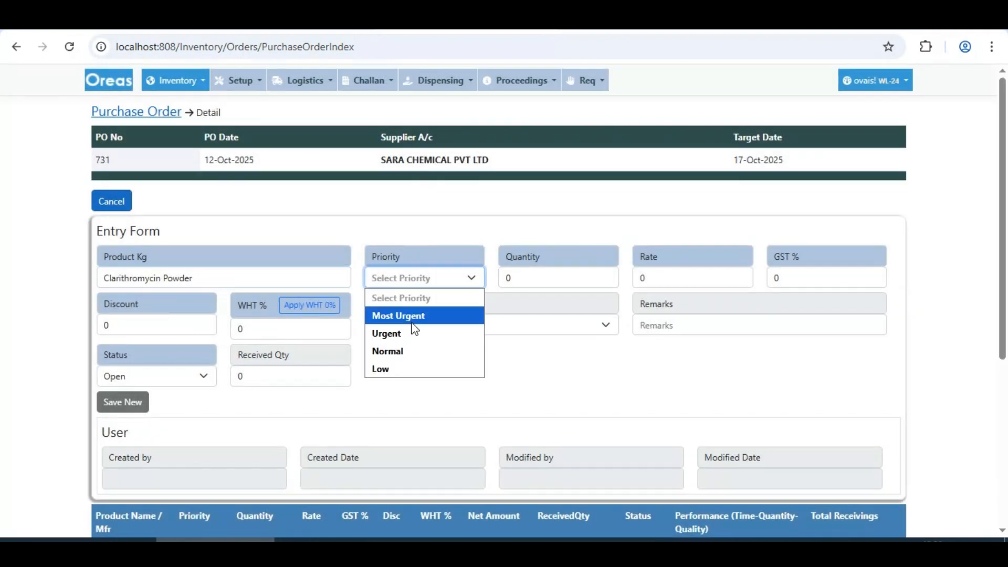
{"action": "left_click", "coordinate": [410, 351]}
{"action": "double_click", "coordinate": [536, 283]}
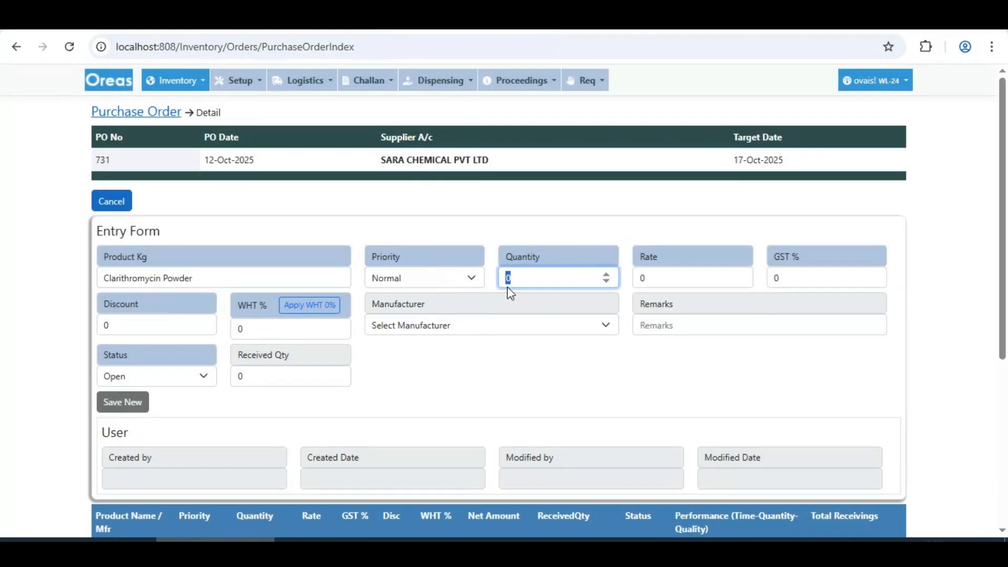
{"action": "type", "text": "25"}
{"action": "key", "text": "Tab"}
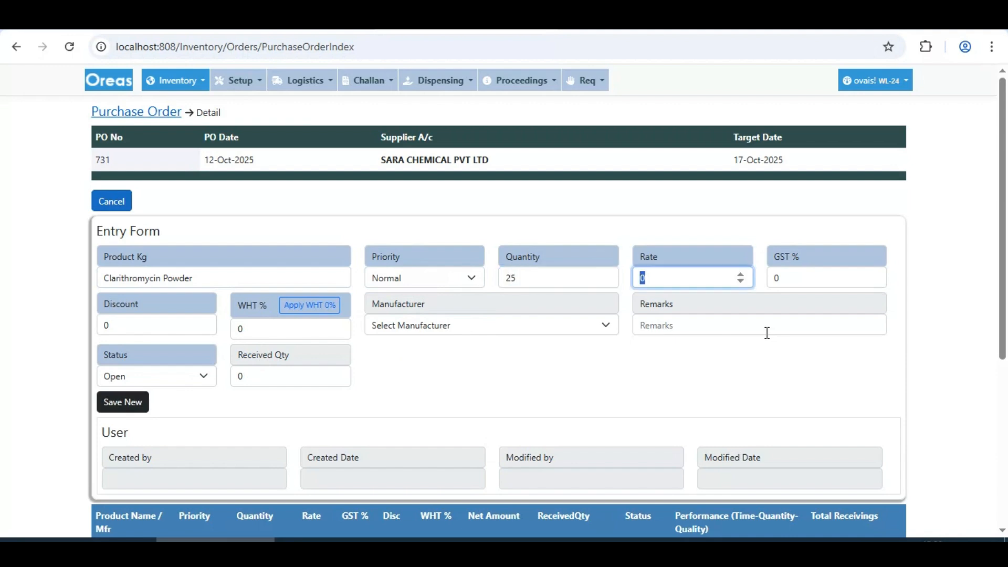
{"action": "type", "text": "45000"}
{"action": "key", "text": "Tab"}
- Examine the product entry's discount field and the available manufacturer options without choosing one
{"action": "left_click", "coordinate": [139, 324]}
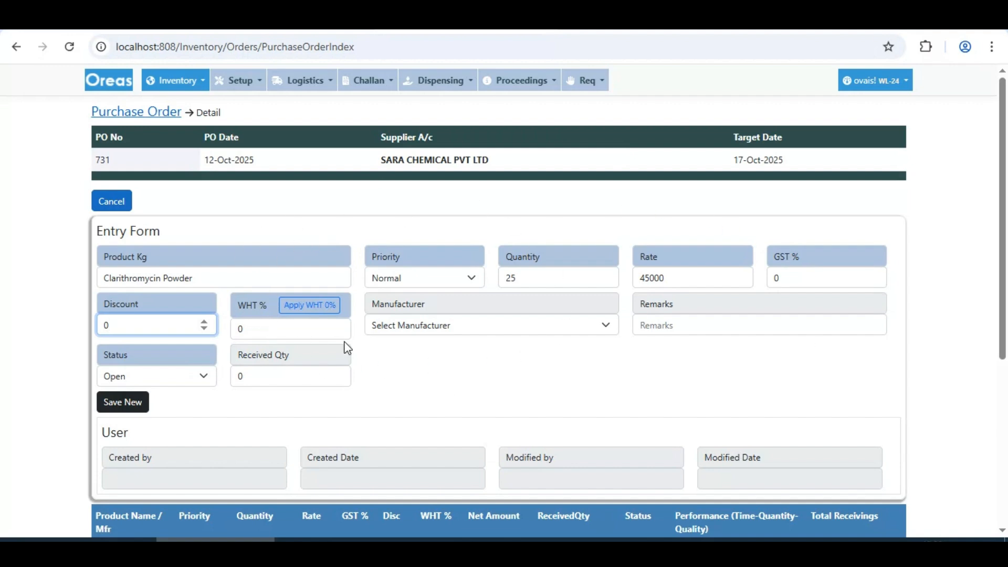
{"action": "left_click", "coordinate": [437, 327]}
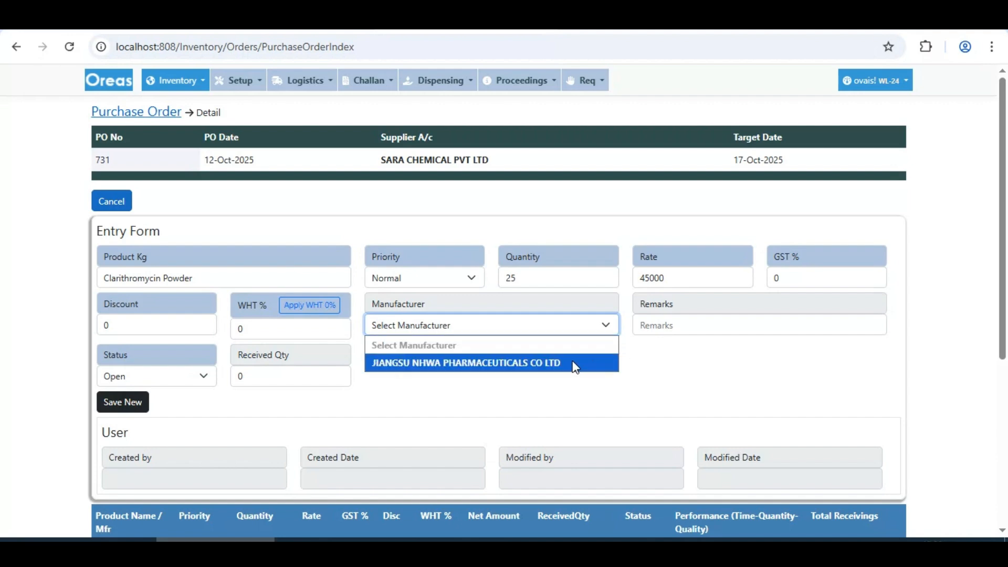
{"action": "left_click", "coordinate": [642, 366]}
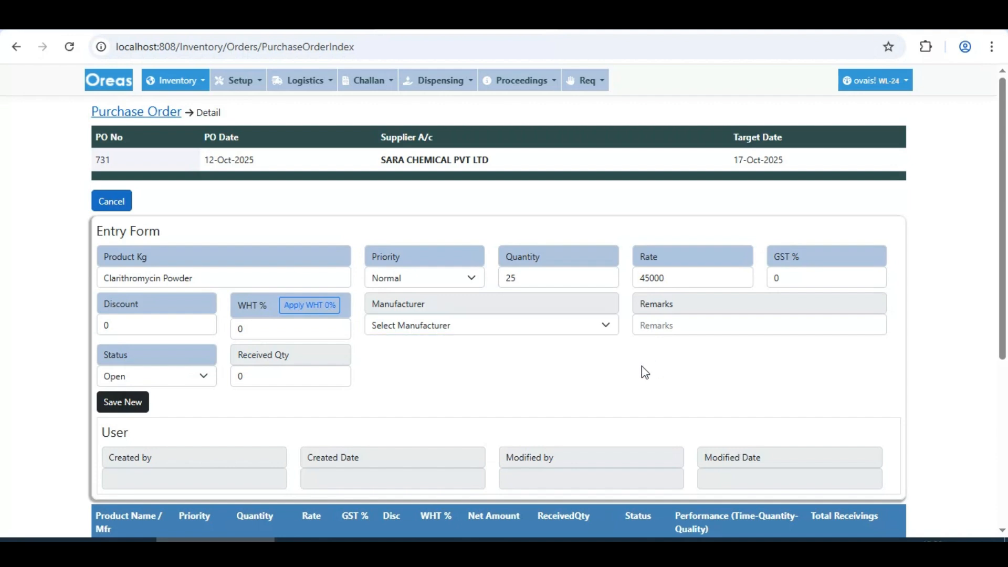
{"action": "left_click", "coordinate": [229, 84]}
{"action": "left_click", "coordinate": [252, 107]}
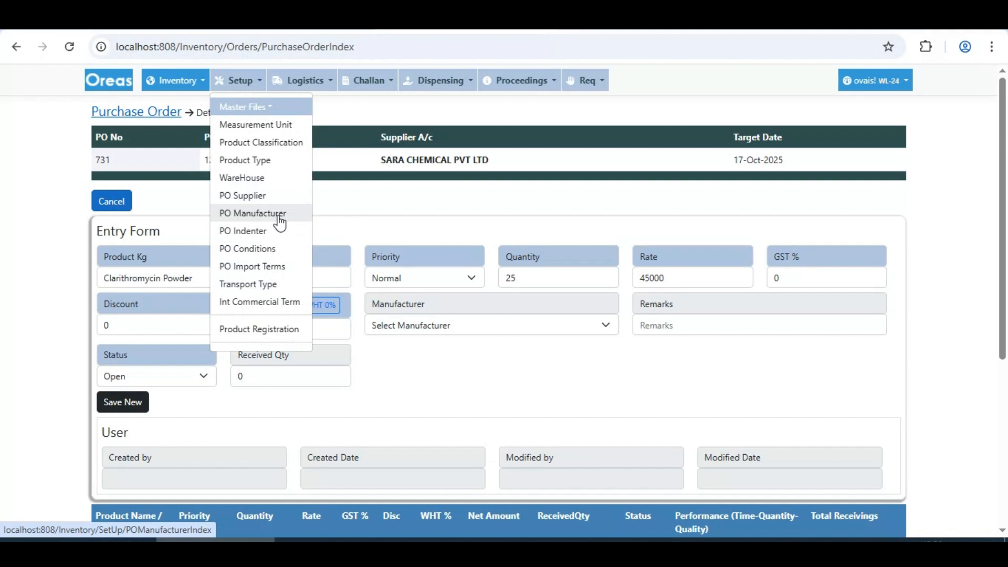
{"action": "left_click", "coordinate": [452, 345]}
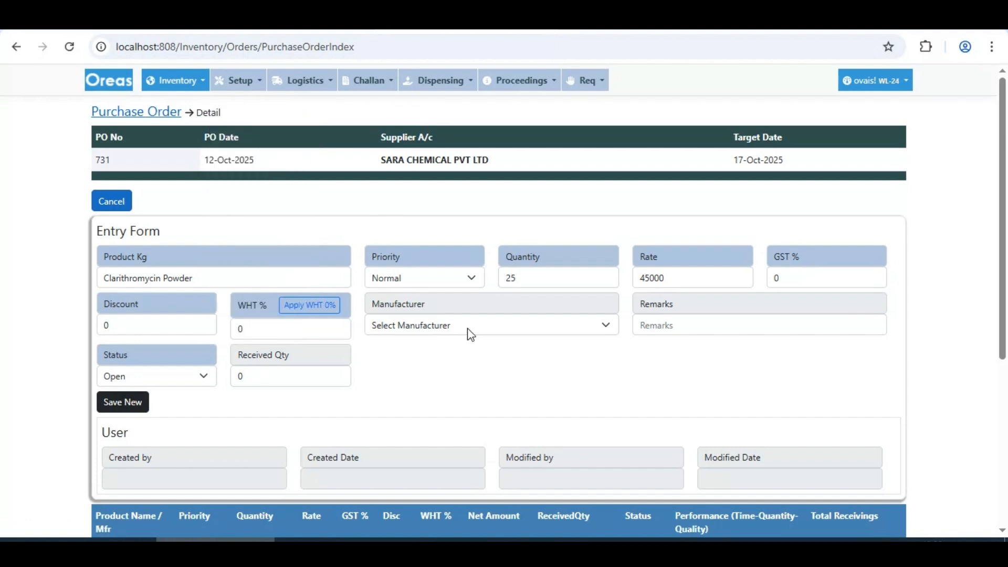
- Save the Clarithromycin Powder product entry to the order without a manufacturer or remarks
{"action": "left_click", "coordinate": [755, 328]}
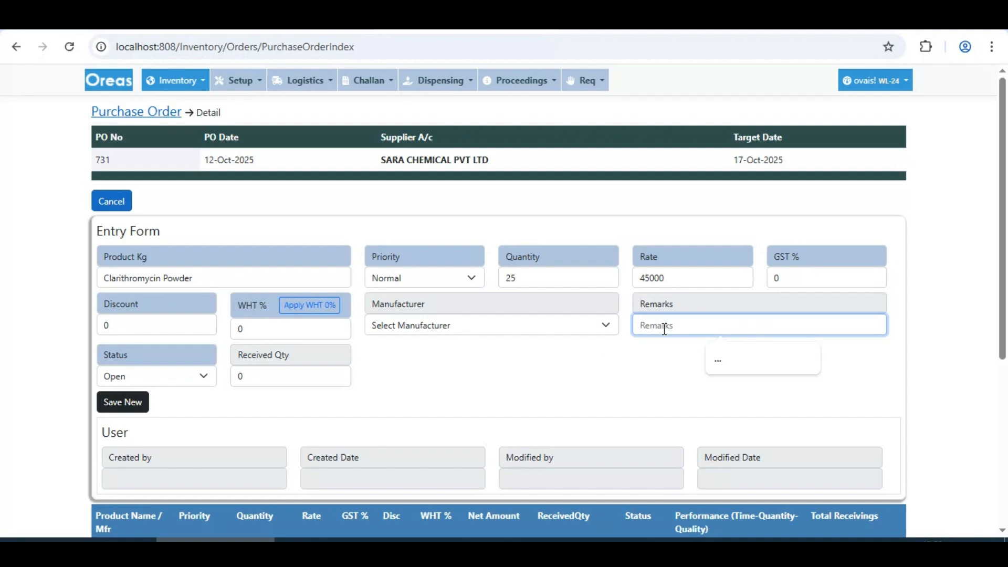
{"action": "left_click", "coordinate": [272, 378]}
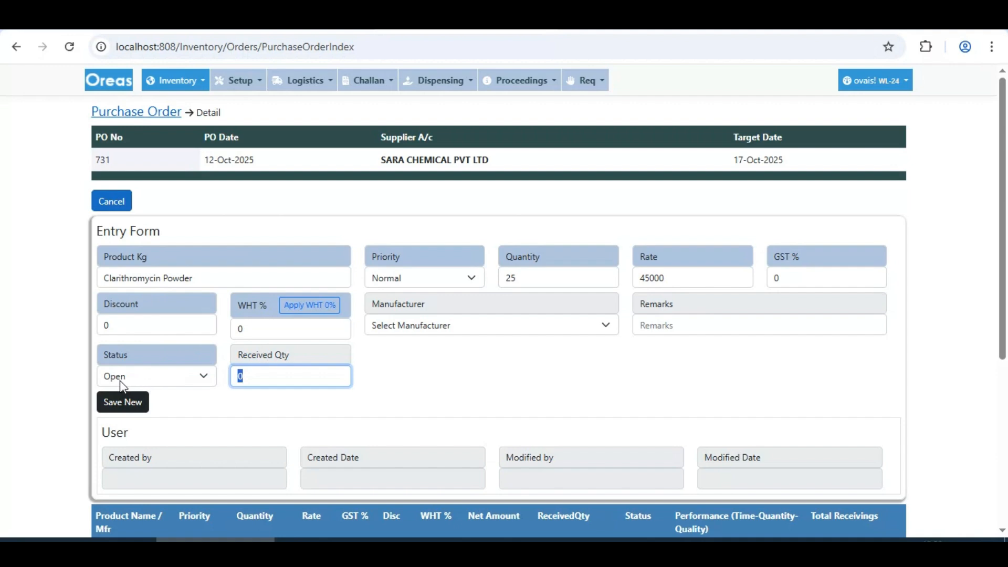
{"action": "left_click", "coordinate": [126, 406]}
{"action": "left_click", "coordinate": [569, 140]}
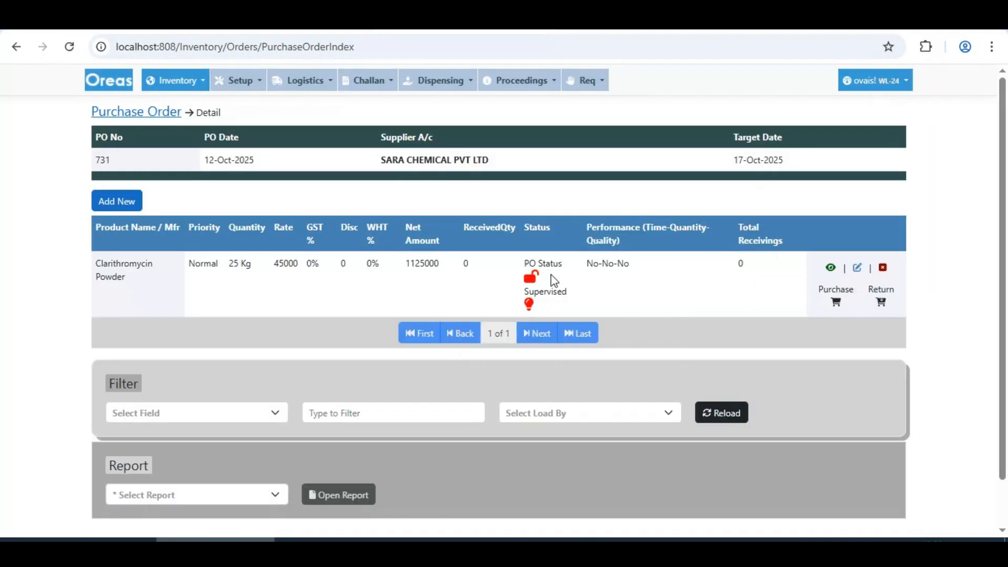
- Examine the saved product line's net amount, received quantity, status and time-quantity-quality performance values
{"action": "triple_click", "coordinate": [650, 282]}
{"action": "left_click", "coordinate": [647, 277]}
{"action": "left_click_drag", "start_coordinate": [411, 263], "coordinate": [490, 266]}
{"action": "left_click_drag", "start_coordinate": [522, 267], "coordinate": [552, 270]}
{"action": "left_click_drag", "start_coordinate": [587, 263], "coordinate": [598, 262]}
{"action": "left_click_drag", "start_coordinate": [603, 263], "coordinate": [629, 264]}
{"action": "left_click", "coordinate": [614, 278]}
{"action": "left_click_drag", "start_coordinate": [754, 268], "coordinate": [115, 252]}
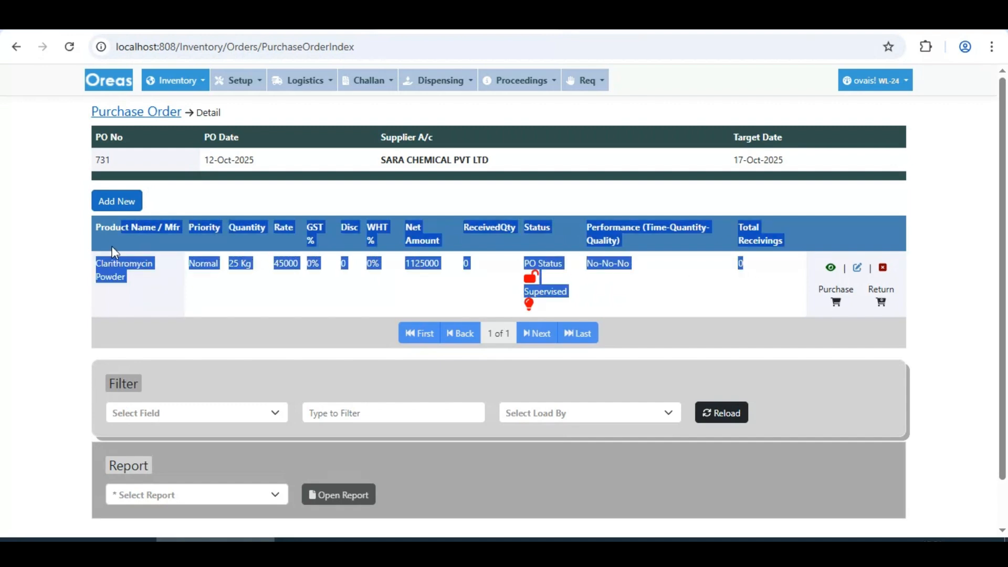
{"action": "left_click", "coordinate": [200, 304]}
- Generate the Current Purchase Order report and review its printed terms and conditions
{"action": "left_click", "coordinate": [218, 500]}
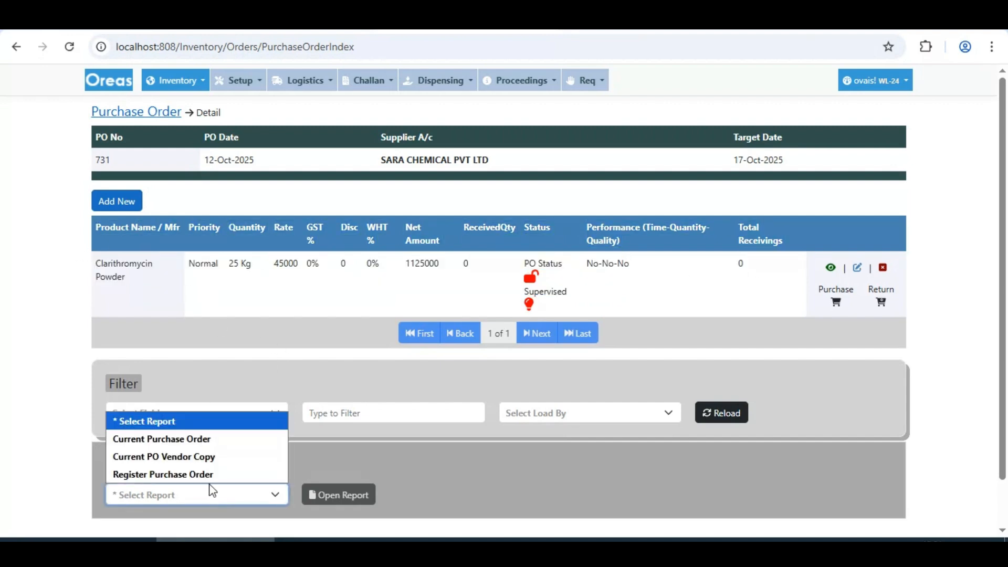
{"action": "left_click", "coordinate": [225, 445]}
{"action": "left_click", "coordinate": [326, 494]}
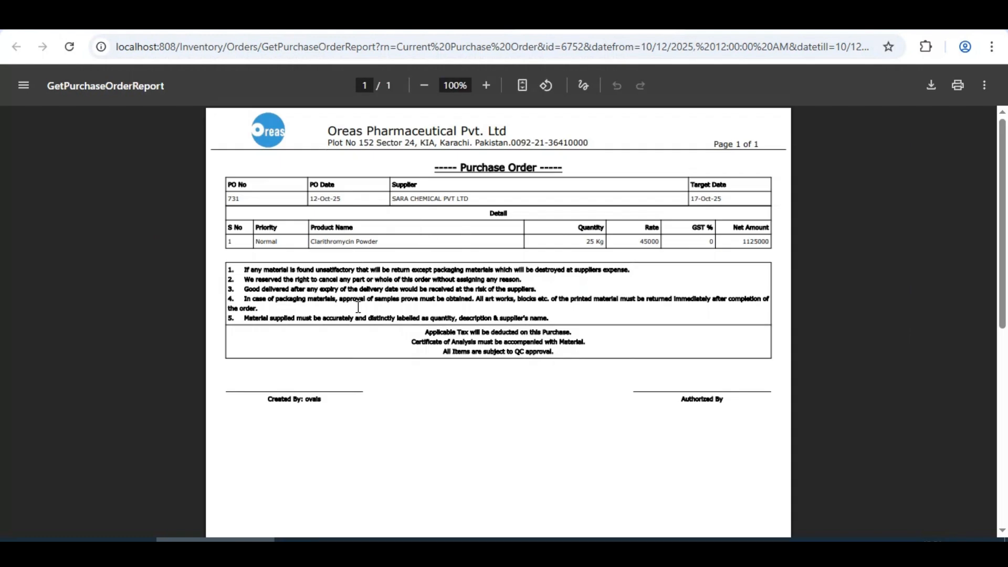
{"action": "left_click_drag", "start_coordinate": [251, 269], "coordinate": [638, 320]}
{"action": "left_click_drag", "start_coordinate": [572, 342], "coordinate": [415, 336]}
{"action": "left_click_drag", "start_coordinate": [586, 344], "coordinate": [406, 339]}
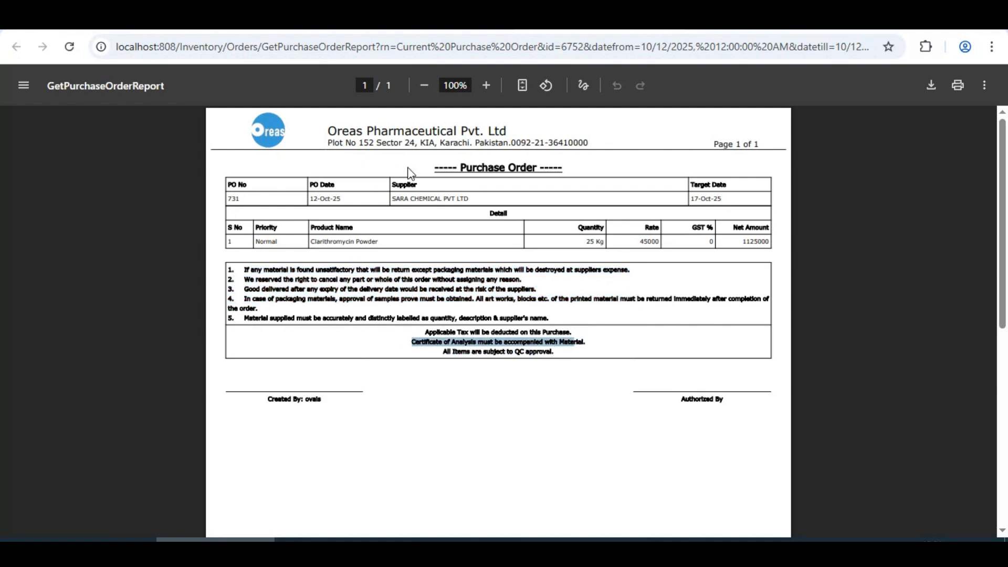
{"action": "key", "text": "ctrl+w"}
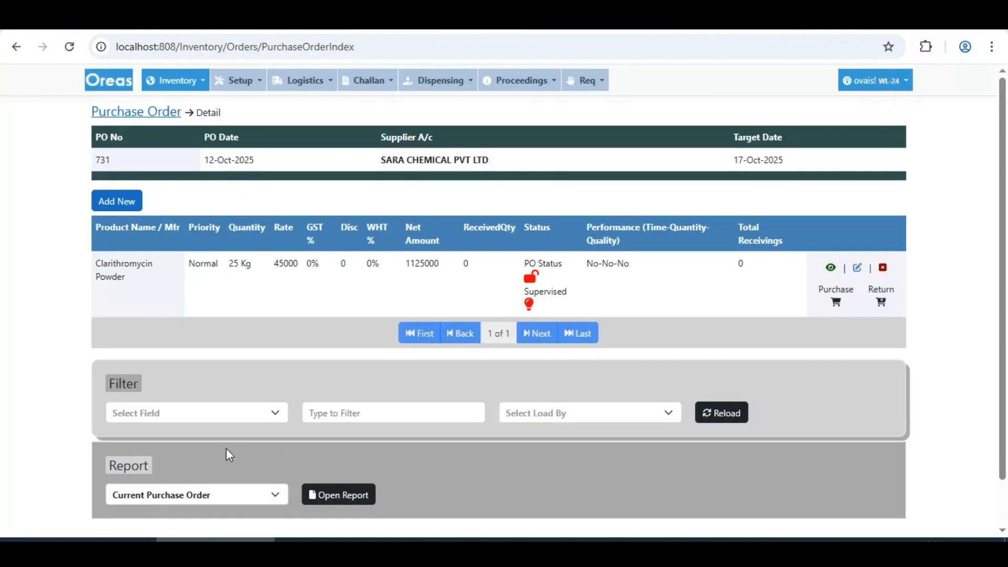
- Generate the Current PO Vendor Copy report for the order
{"action": "left_click", "coordinate": [216, 496]}
{"action": "left_click", "coordinate": [224, 457]}
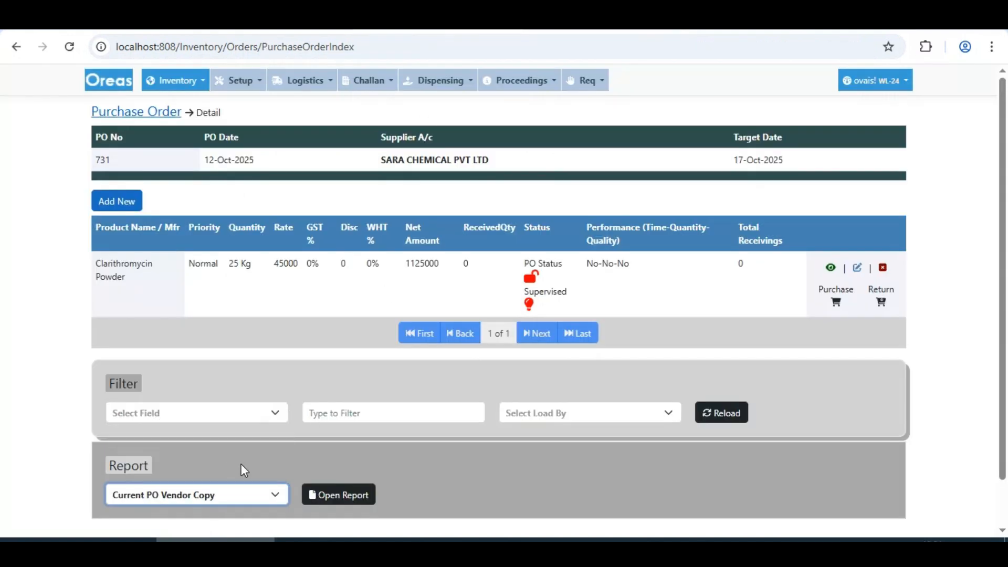
{"action": "left_click", "coordinate": [335, 504]}
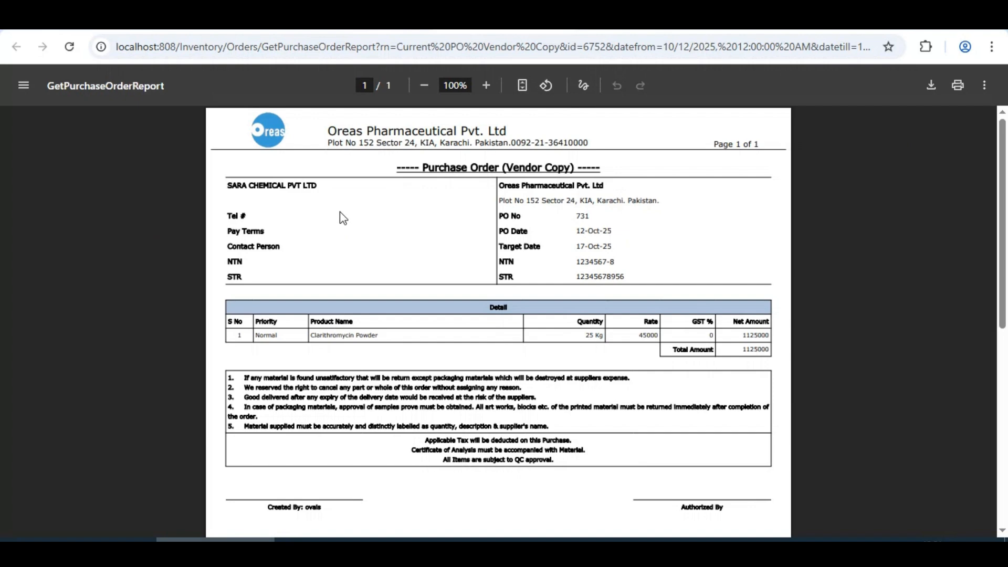
- Examine the vendor copy's supplier and company details, product line and amounts, and close the report
{"action": "scroll", "coordinate": [352, 241], "scroll_direction": "down", "scroll_amount": 3}
{"action": "scroll", "coordinate": [348, 238], "scroll_direction": "up", "scroll_amount": 3}
{"action": "left_click_drag", "start_coordinate": [236, 191], "coordinate": [272, 187]}
{"action": "left_click_drag", "start_coordinate": [245, 274], "coordinate": [224, 185]}
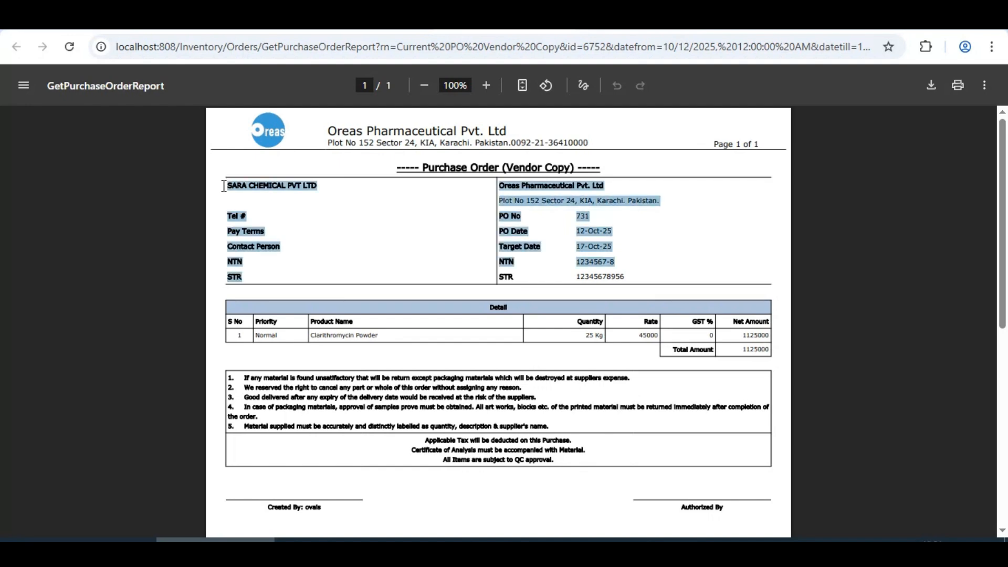
{"action": "left_click", "coordinate": [272, 205]}
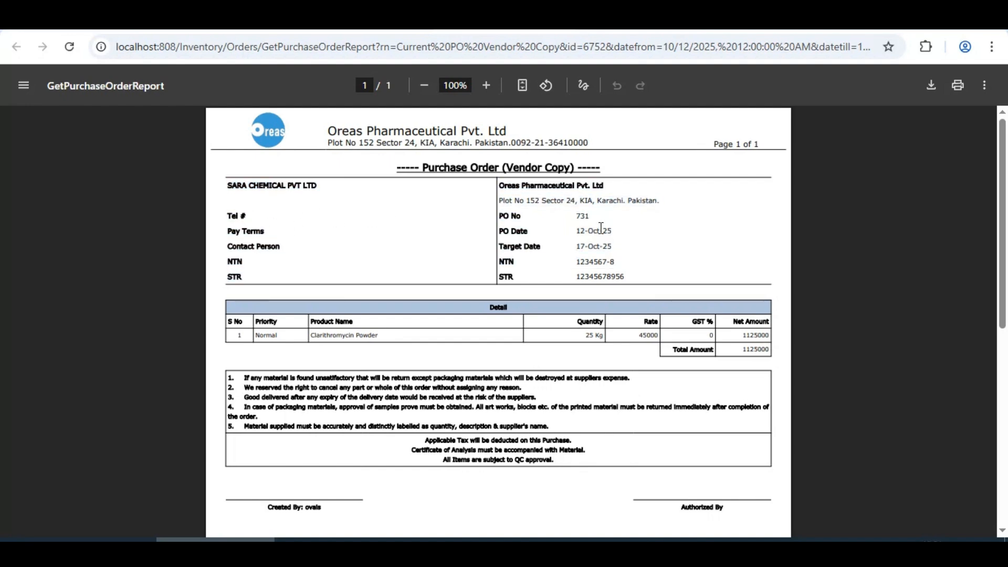
{"action": "scroll", "coordinate": [557, 286], "scroll_direction": "down", "scroll_amount": 2}
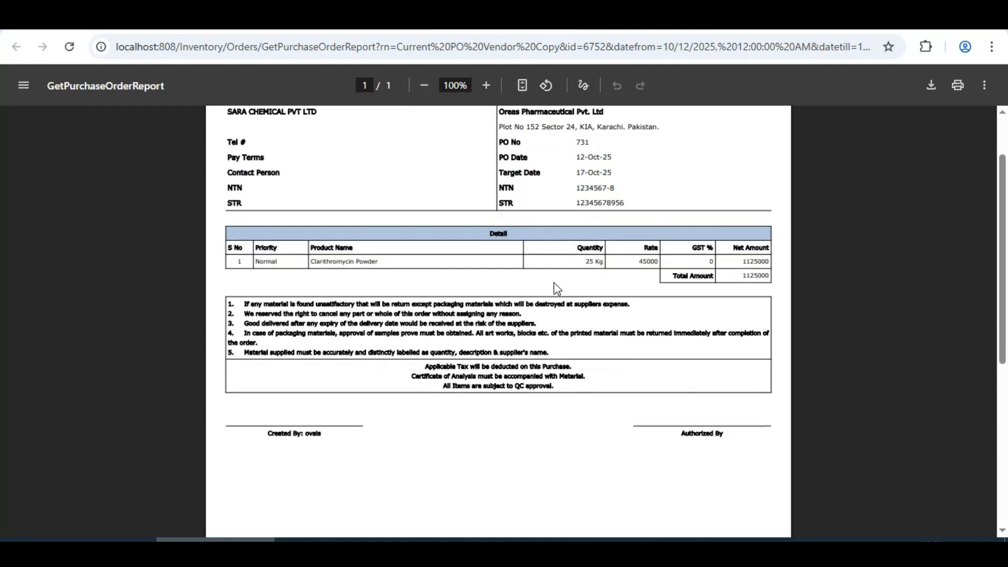
{"action": "left_click_drag", "start_coordinate": [256, 262], "coordinate": [279, 262]}
{"action": "triple_click", "coordinate": [369, 262]}
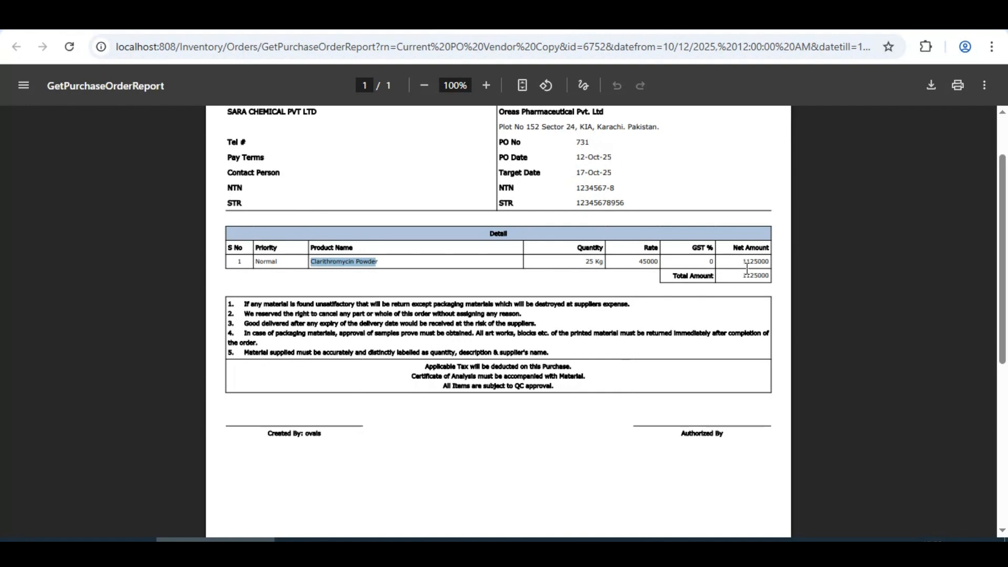
{"action": "scroll", "coordinate": [506, 346], "scroll_direction": "up", "scroll_amount": 2}
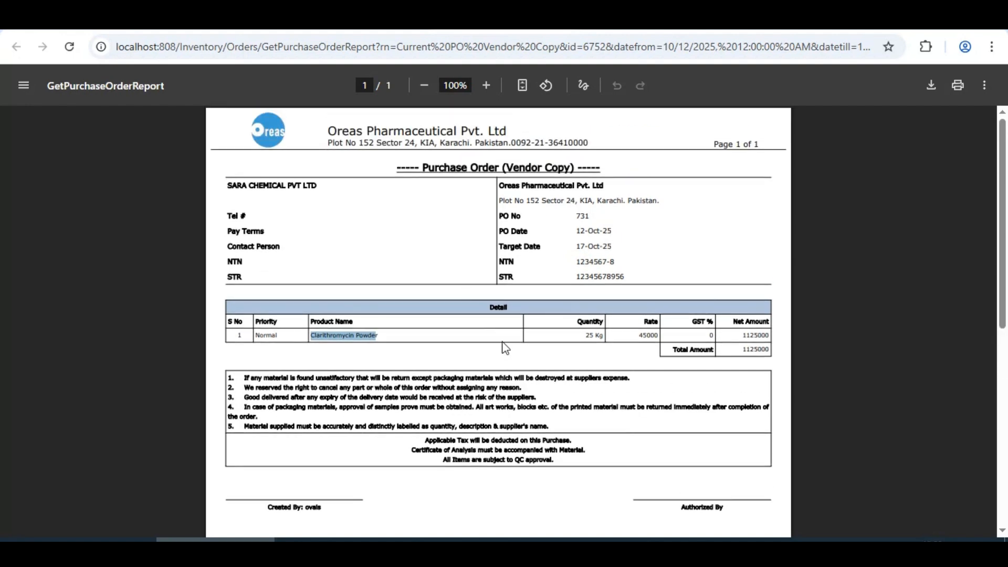
{"action": "left_click", "coordinate": [362, 25]}
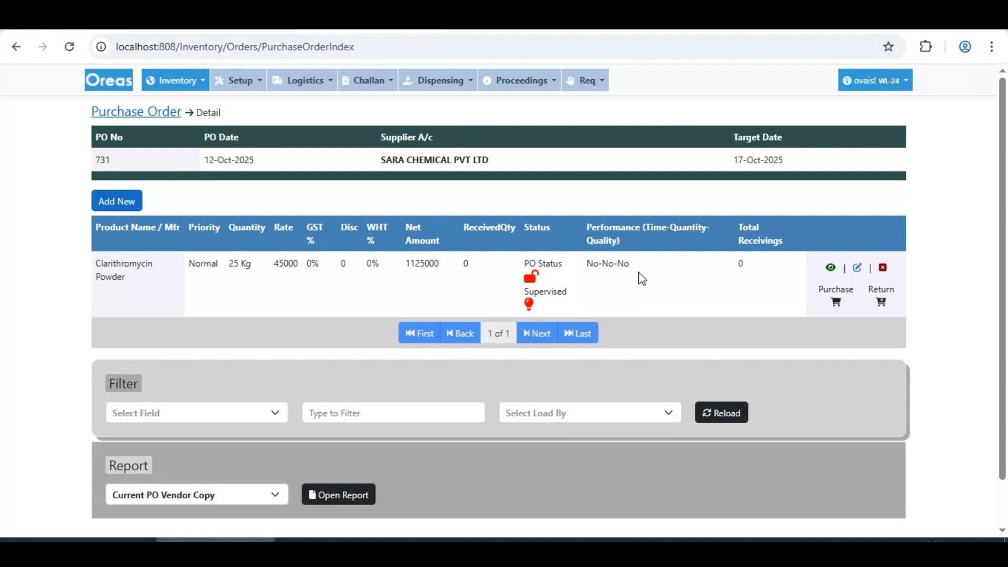
- Examine the Clarithromycin Powder line's quantity, PO status and supervised indicators in the order details
{"action": "left_click_drag", "start_coordinate": [227, 266], "coordinate": [250, 265]}
{"action": "triple_click", "coordinate": [531, 265]}
{"action": "left_click", "coordinate": [604, 293]}
{"action": "left_click_drag", "start_coordinate": [581, 291], "coordinate": [499, 298]}
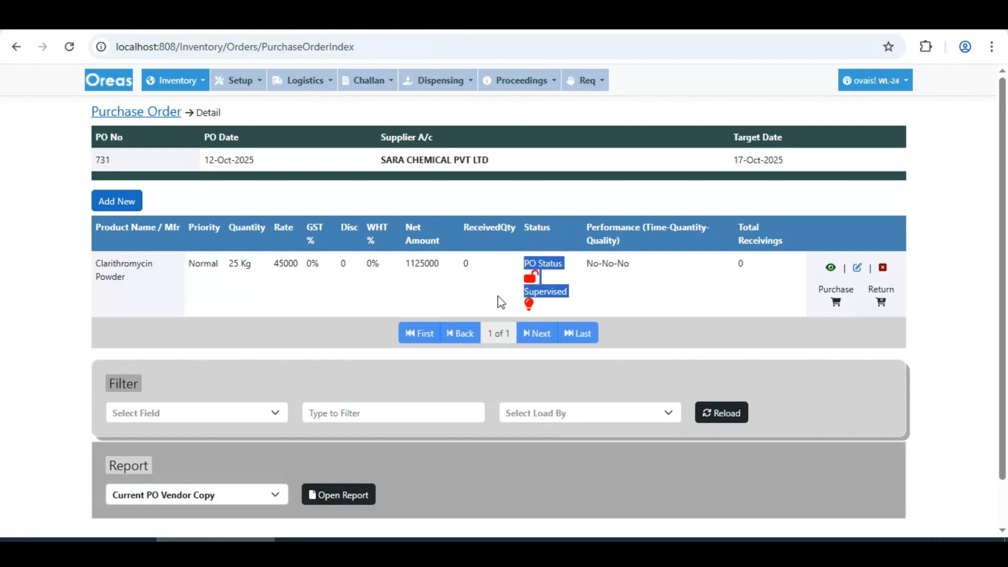
{"action": "double_click", "coordinate": [567, 292]}
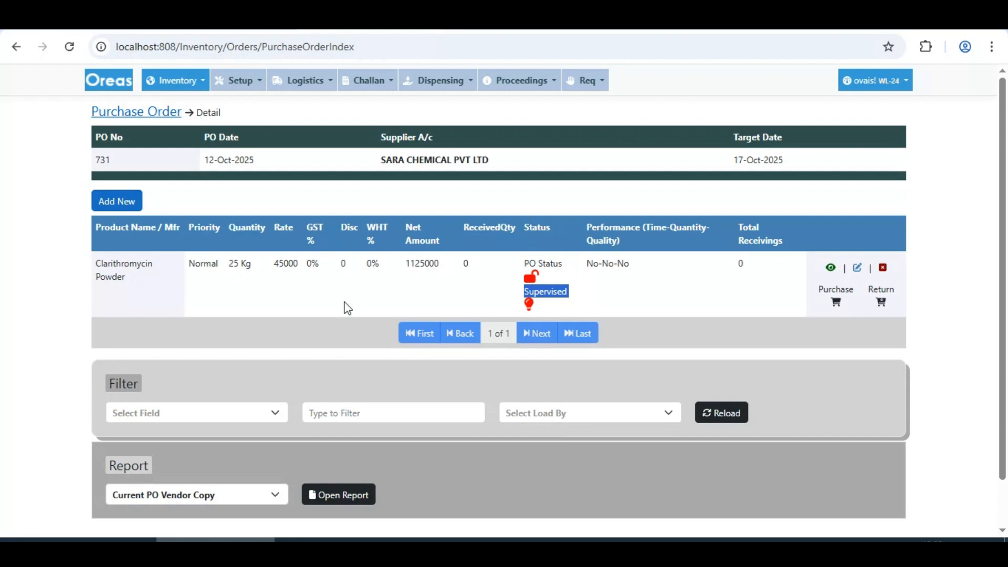
{"action": "left_click", "coordinate": [403, 268]}
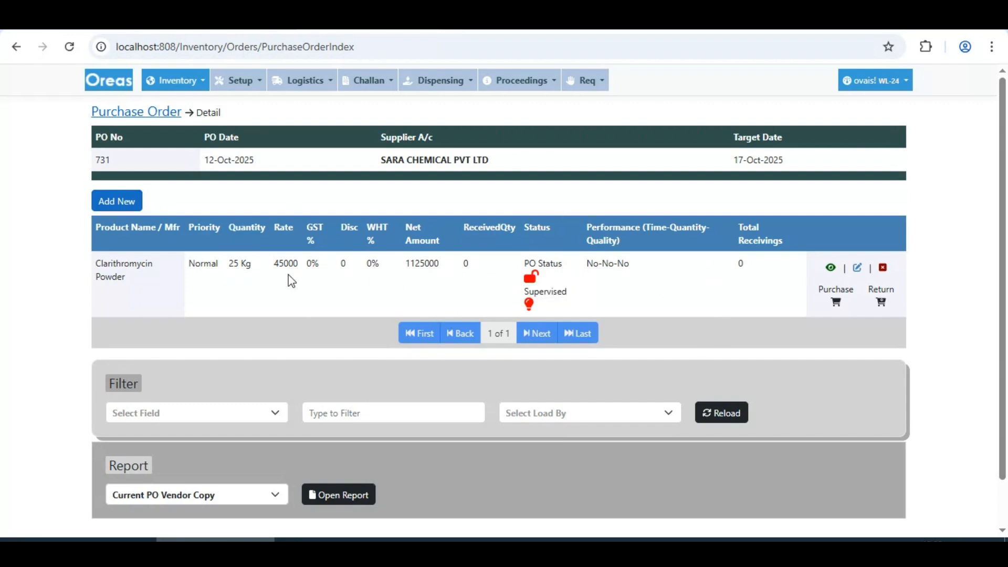
{"action": "double_click", "coordinate": [546, 290]}
{"action": "left_click", "coordinate": [579, 299]}
{"action": "triple_click", "coordinate": [562, 292]}
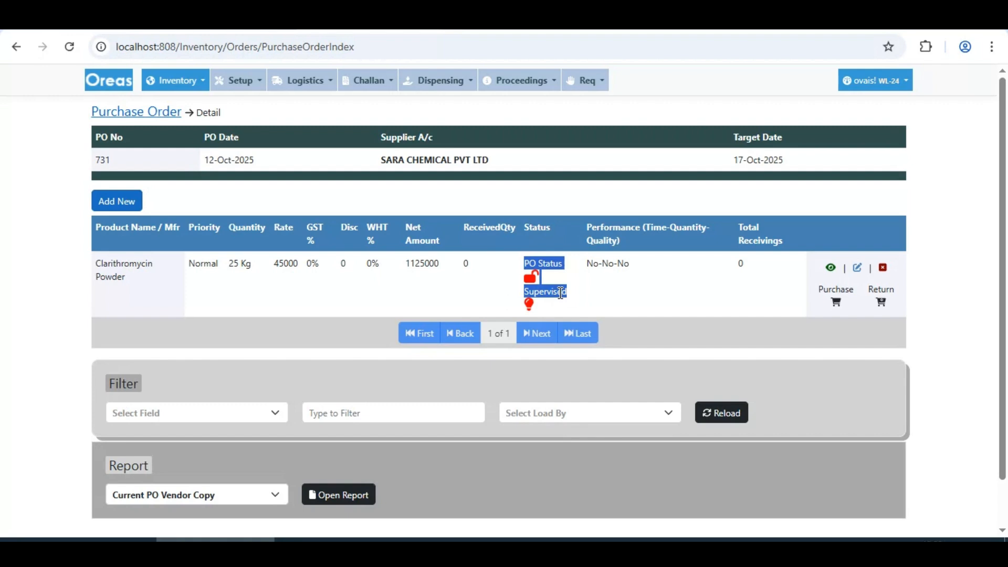
{"action": "left_click", "coordinate": [608, 290]}
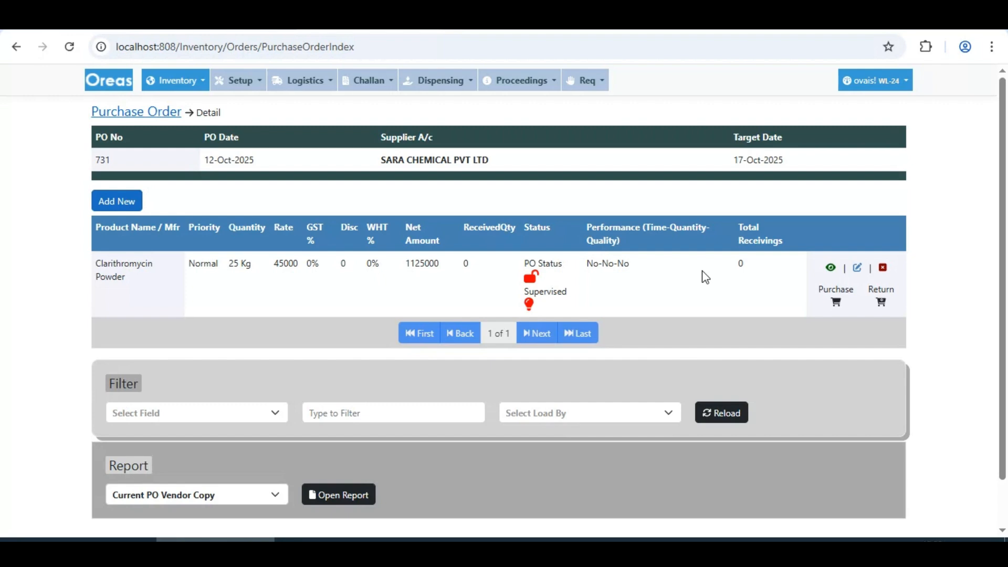
- View the Clarithromycin Powder line's purchase and return records, going back to the order details after each
{"action": "left_click", "coordinate": [838, 302]}
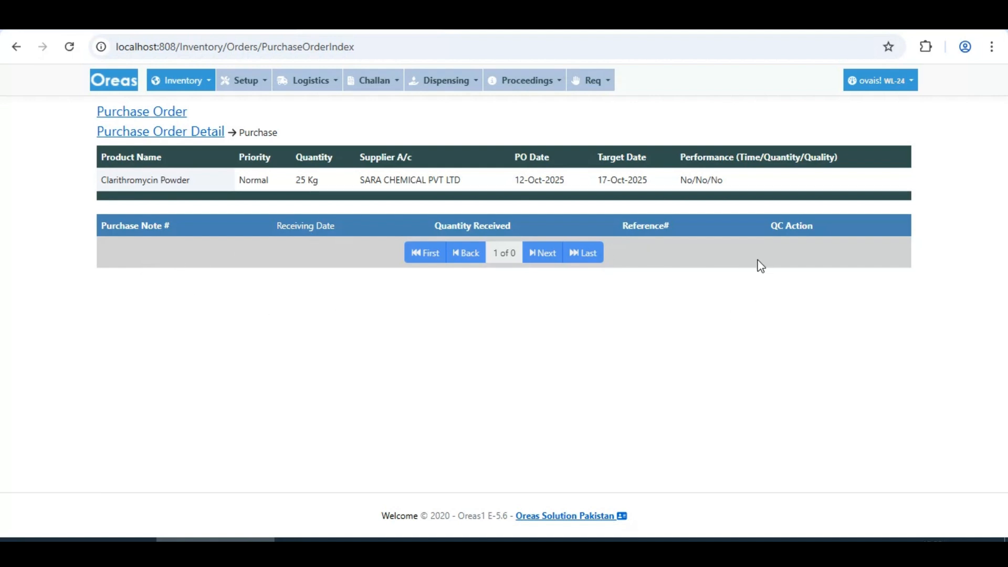
{"action": "left_click", "coordinate": [180, 132]}
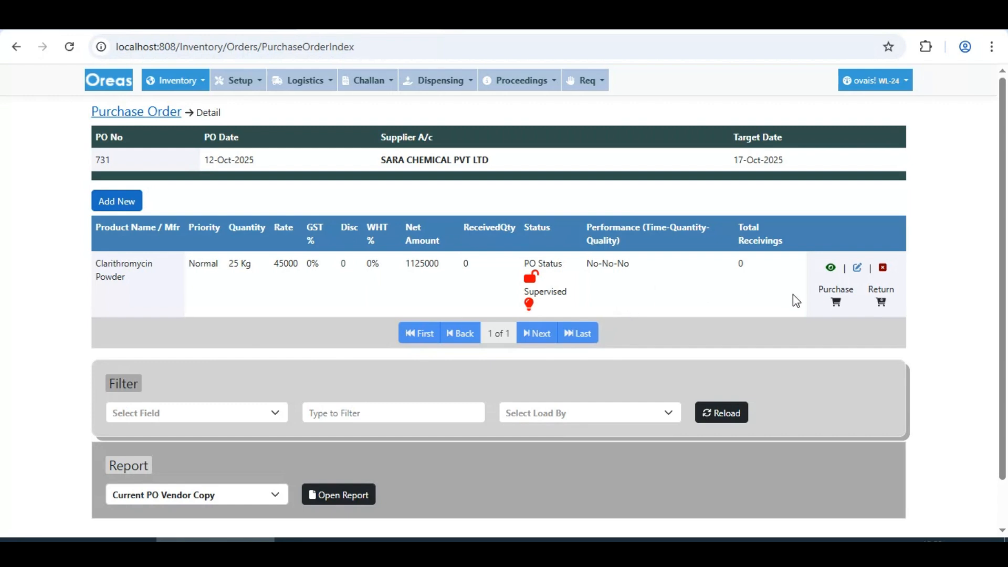
{"action": "left_click", "coordinate": [895, 307]}
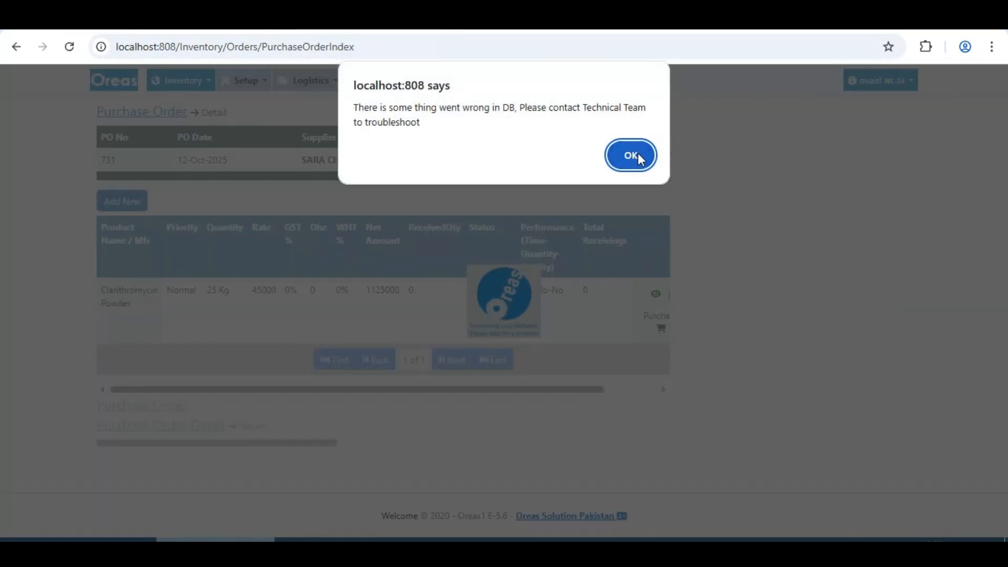
{"action": "left_click", "coordinate": [631, 155]}
{"action": "left_click", "coordinate": [192, 133]}
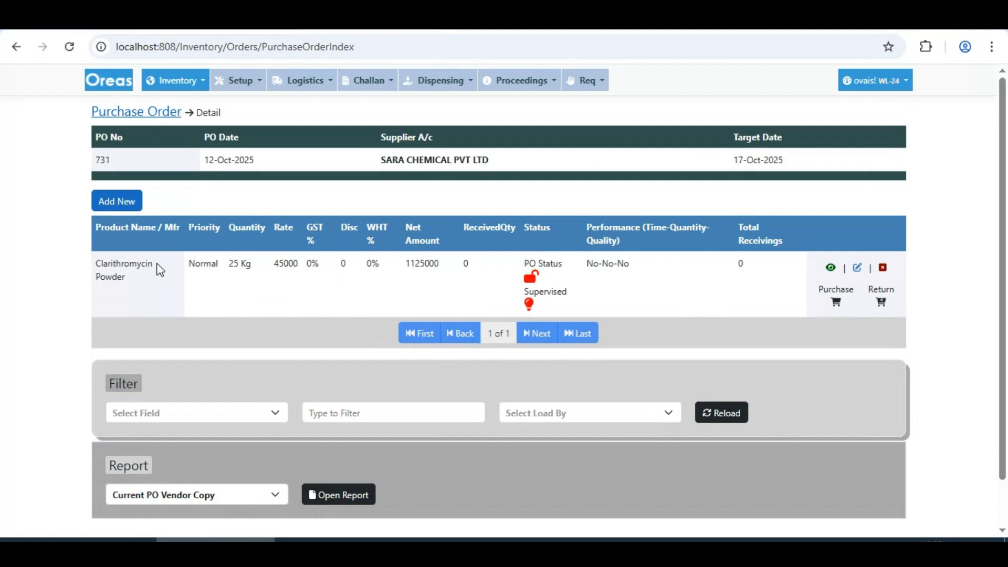
- Return to the purchase order list and reopen the details of the 12-Oct-2025 SARA CHEMICAL PVT LTD order
{"action": "left_click", "coordinate": [153, 112]}
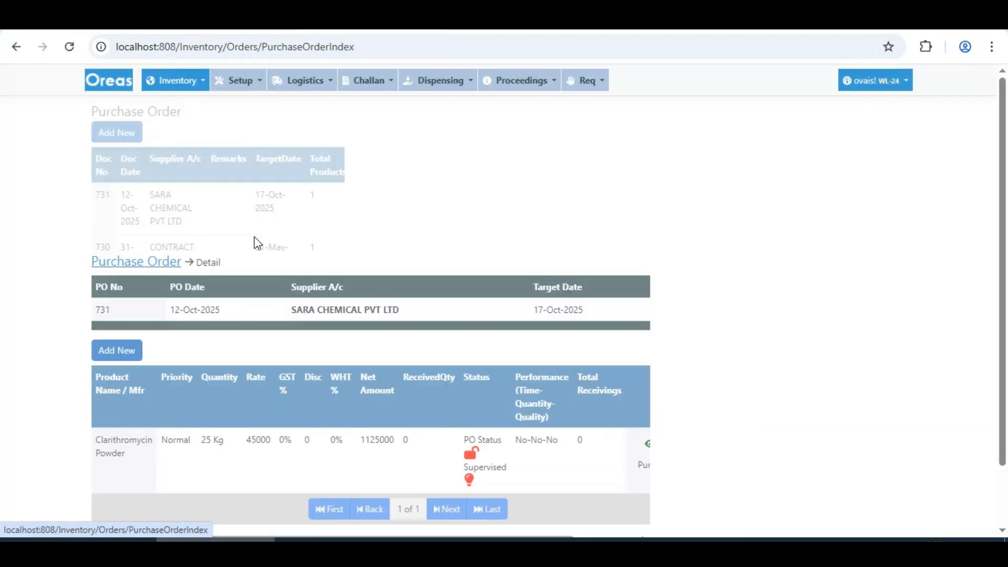
{"action": "scroll", "coordinate": [231, 417], "scroll_direction": "down", "scroll_amount": 2}
{"action": "scroll", "coordinate": [313, 315], "scroll_direction": "up", "scroll_amount": 3}
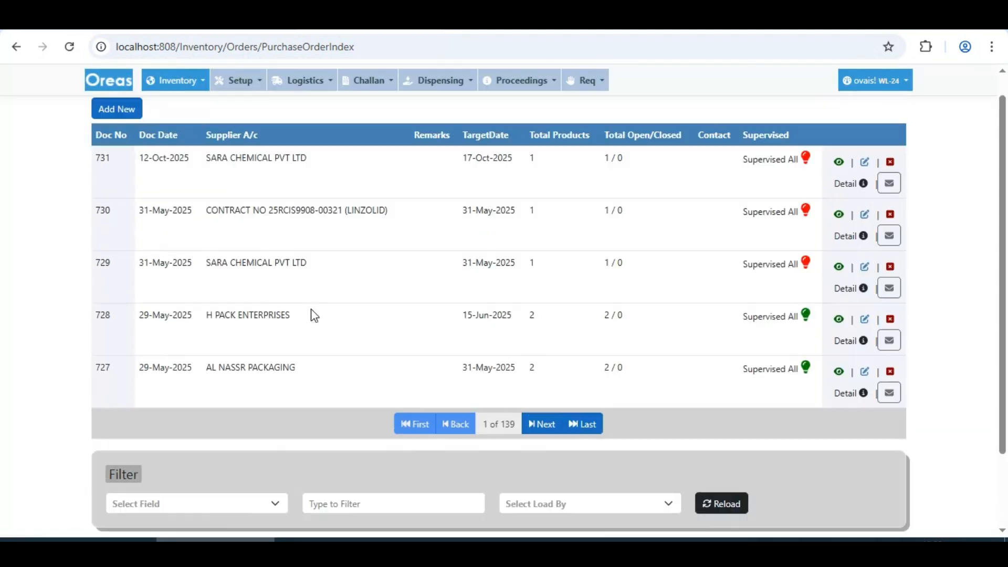
{"action": "left_click", "coordinate": [863, 208]}
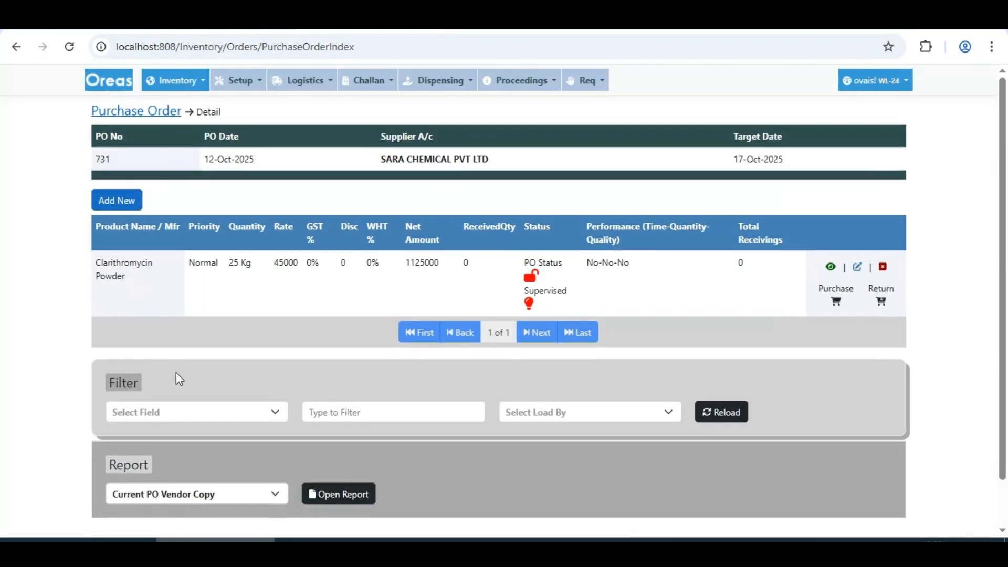
- Choose the Register Purchase Order report and set its seek-by option to All
{"action": "scroll", "coordinate": [184, 399], "scroll_direction": "down", "scroll_amount": 1}
{"action": "left_click", "coordinate": [198, 441]}
{"action": "left_click", "coordinate": [208, 515]}
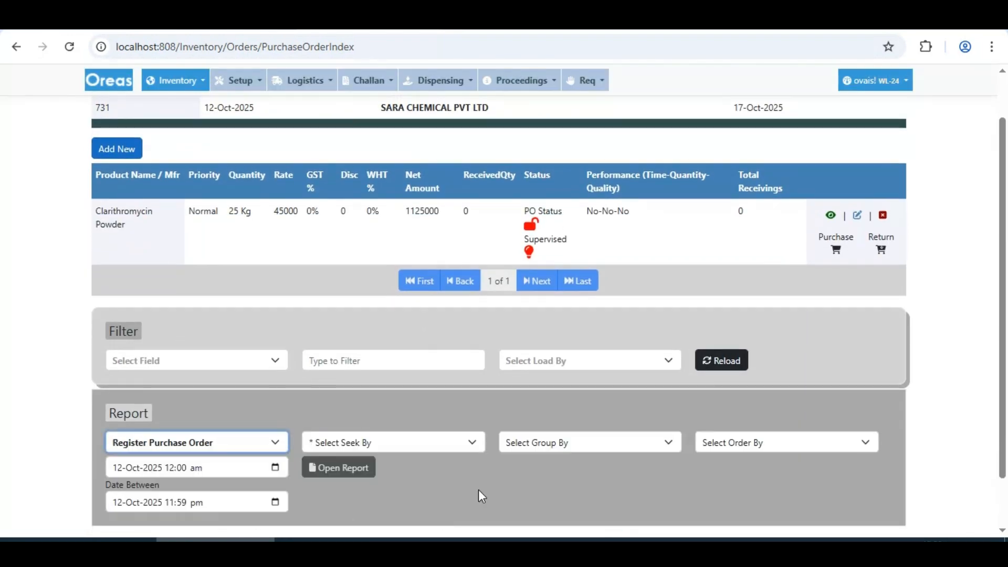
{"action": "left_click", "coordinate": [421, 444]}
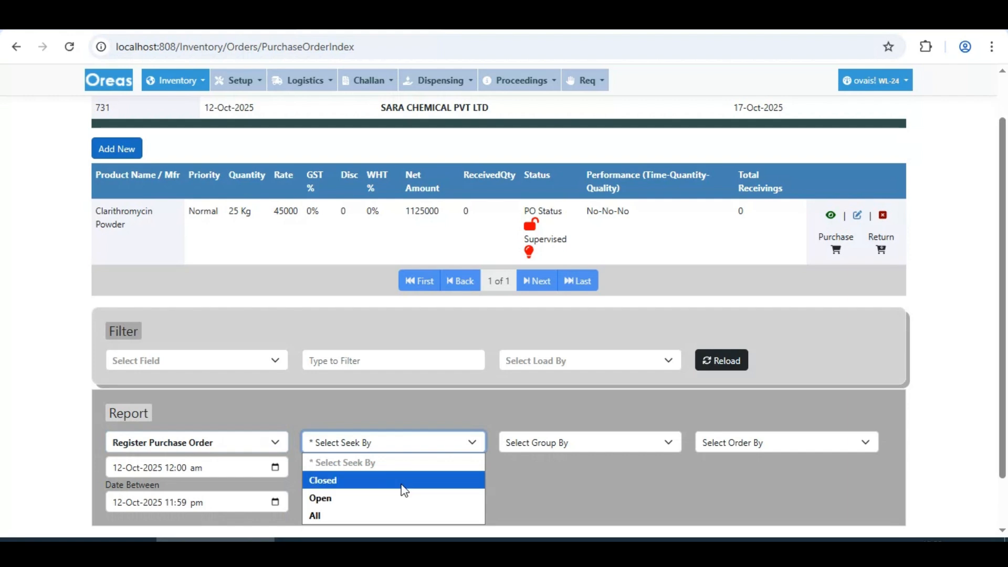
{"action": "left_click", "coordinate": [390, 516]}
- Examine the register report's group-by and order-by options without choosing any
{"action": "left_click", "coordinate": [563, 443]}
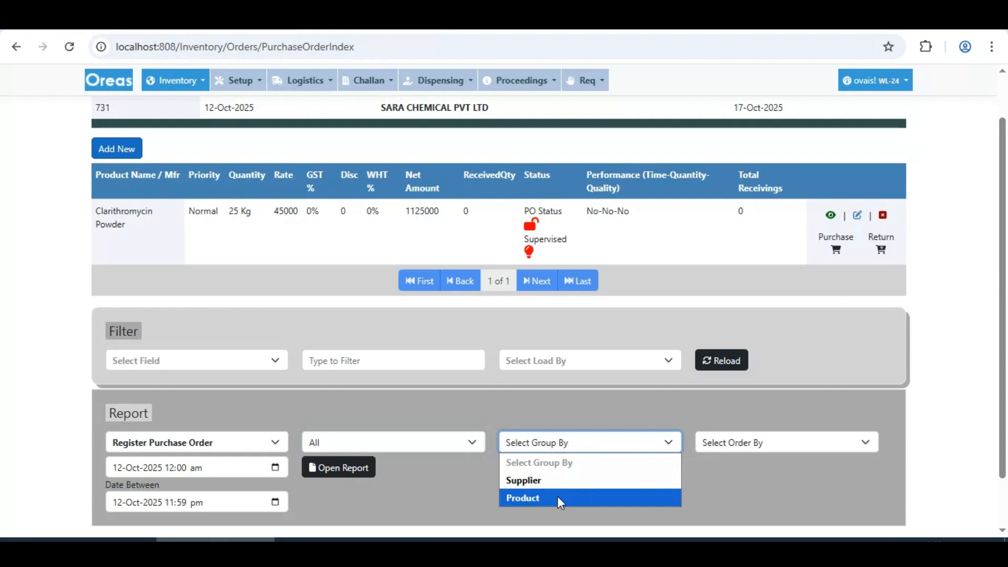
{"action": "left_click", "coordinate": [736, 450]}
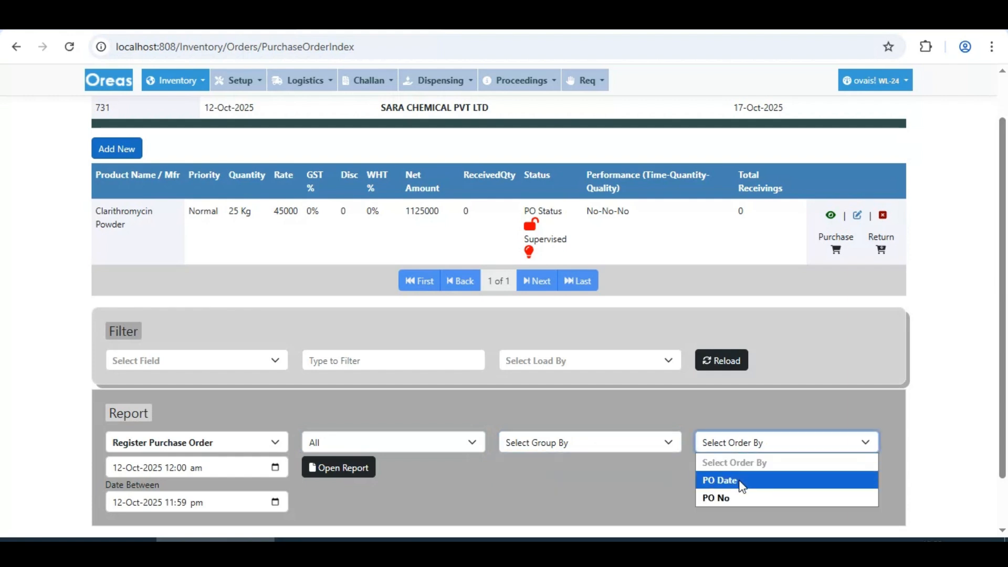
{"action": "left_click", "coordinate": [440, 494]}
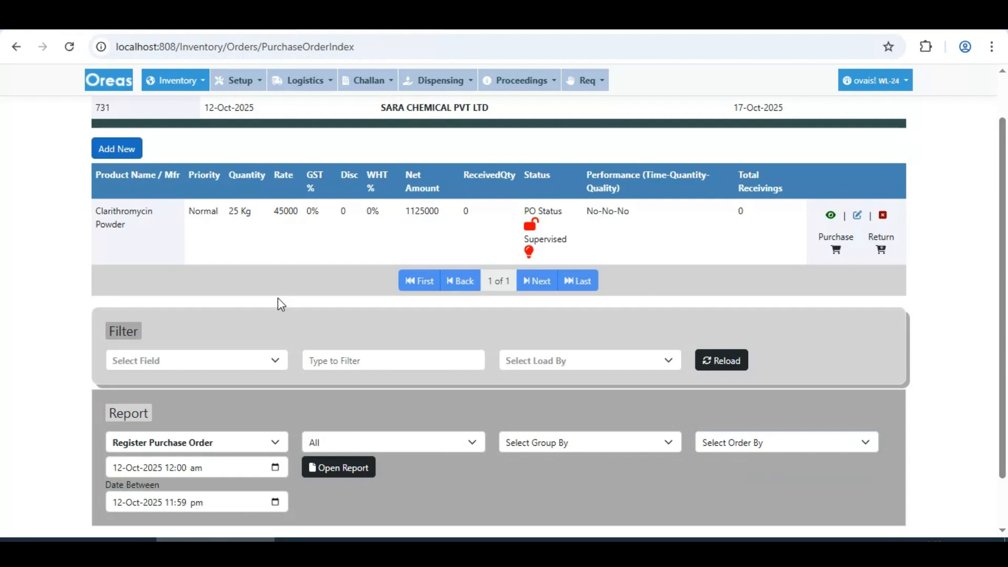
- Open the purchase request list, view the details of the 05-Aug-2024 Packaging Material Store request, and return to the list
{"action": "scroll", "coordinate": [314, 359], "scroll_direction": "up", "scroll_amount": 1}
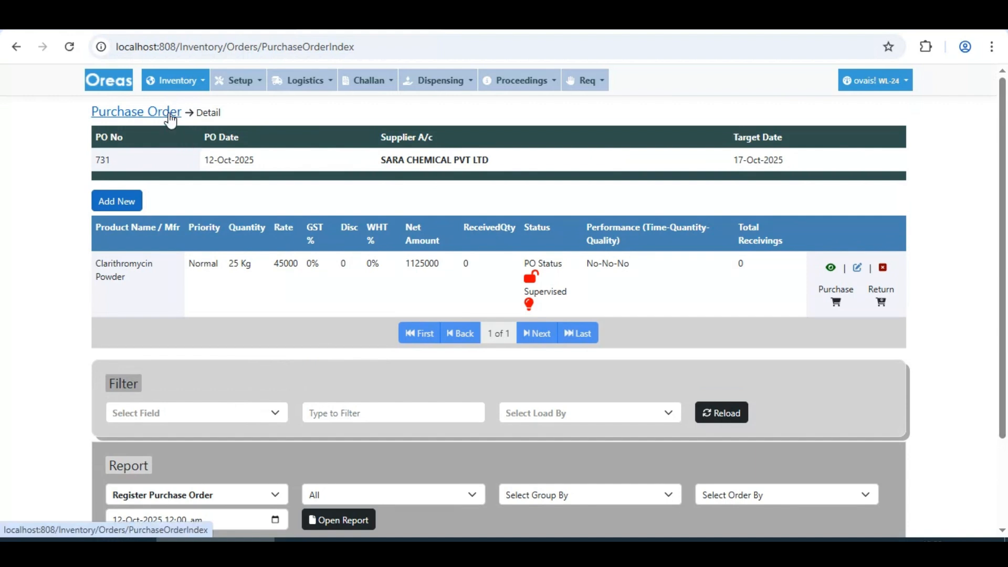
{"action": "left_click", "coordinate": [296, 80]}
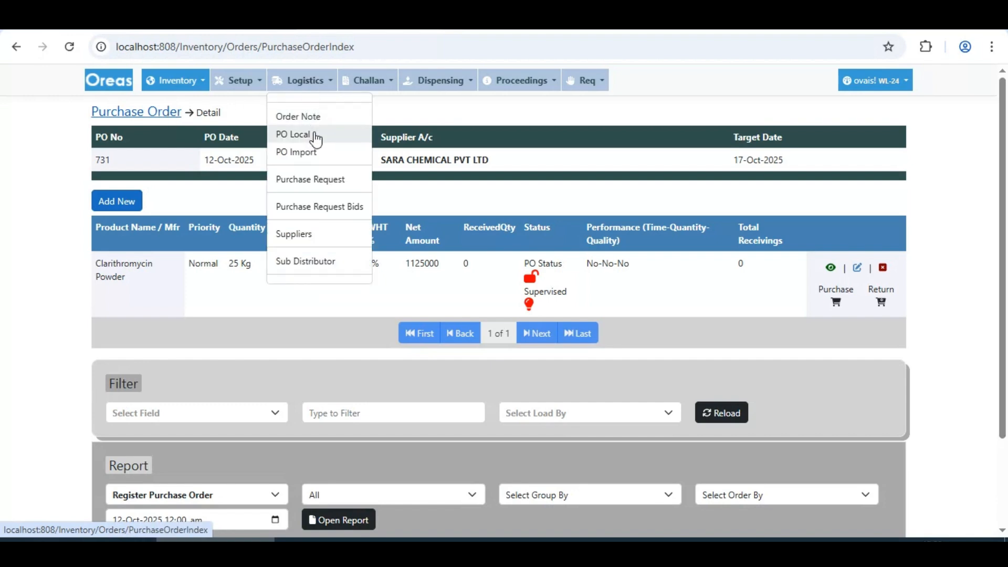
{"action": "left_click", "coordinate": [315, 185]}
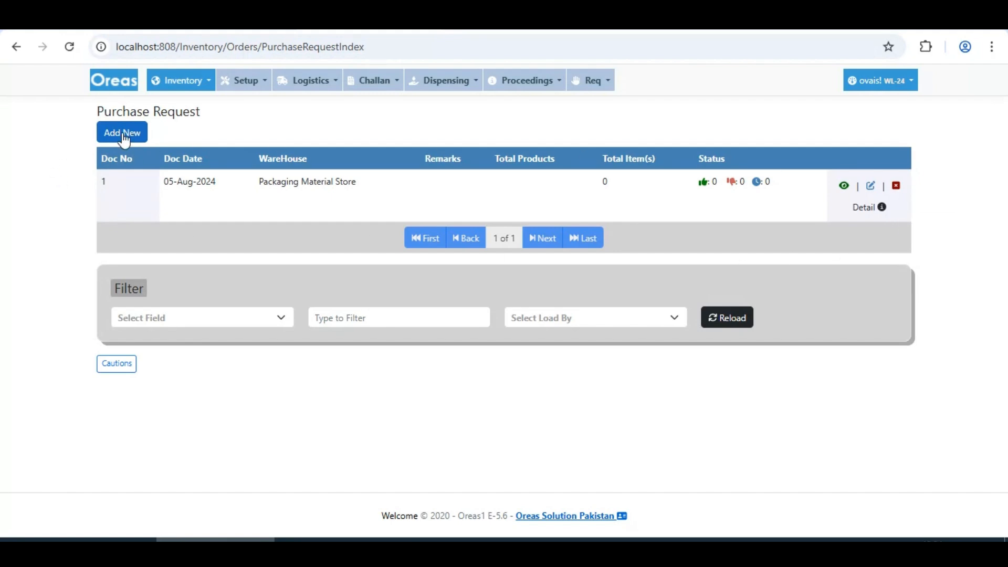
{"action": "left_click", "coordinate": [867, 208]}
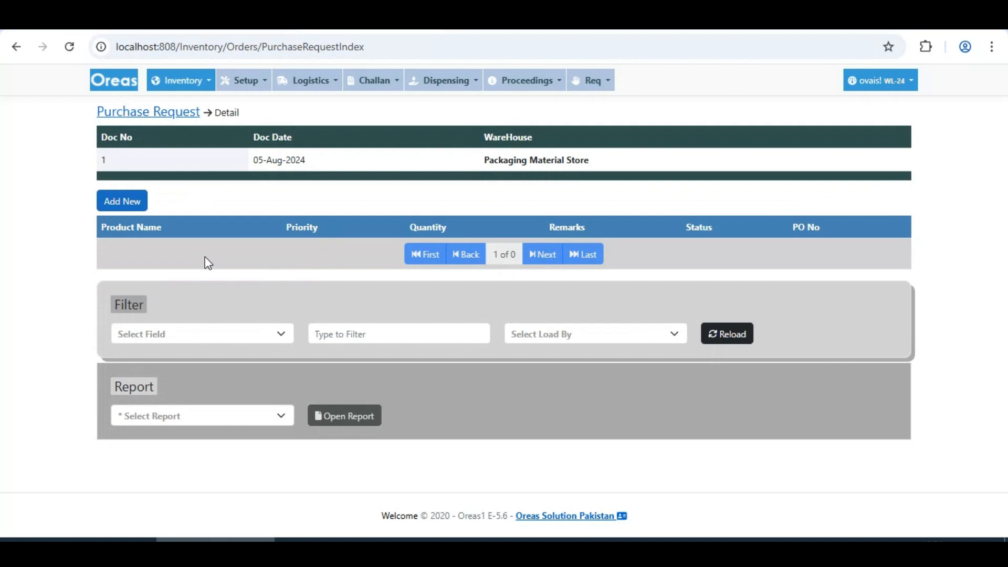
{"action": "left_click", "coordinate": [149, 117]}
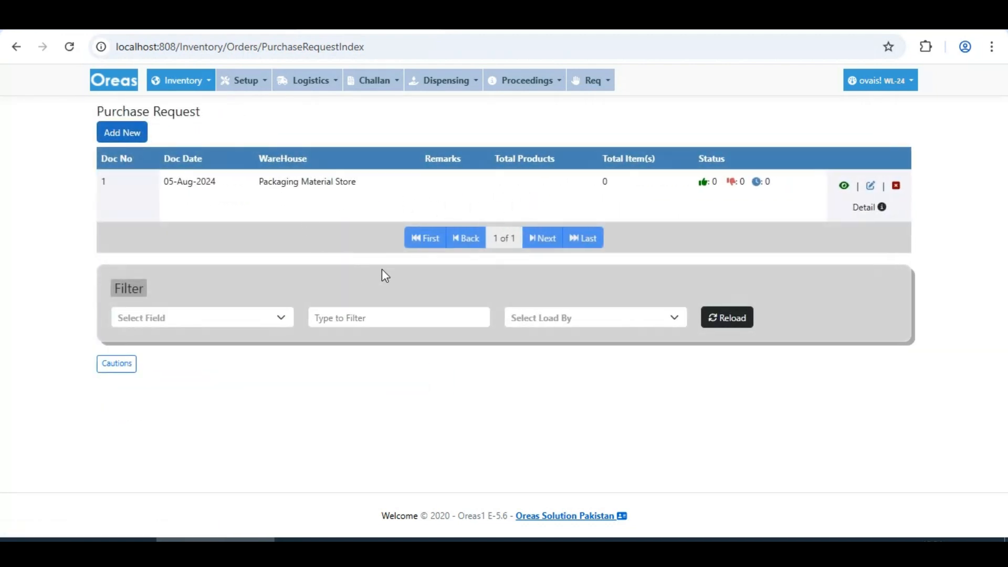
- Open the local purchase order list and look over the 12-Oct-2025 SARA CHEMICAL PVT LTD order's row
{"action": "left_click", "coordinate": [323, 89]}
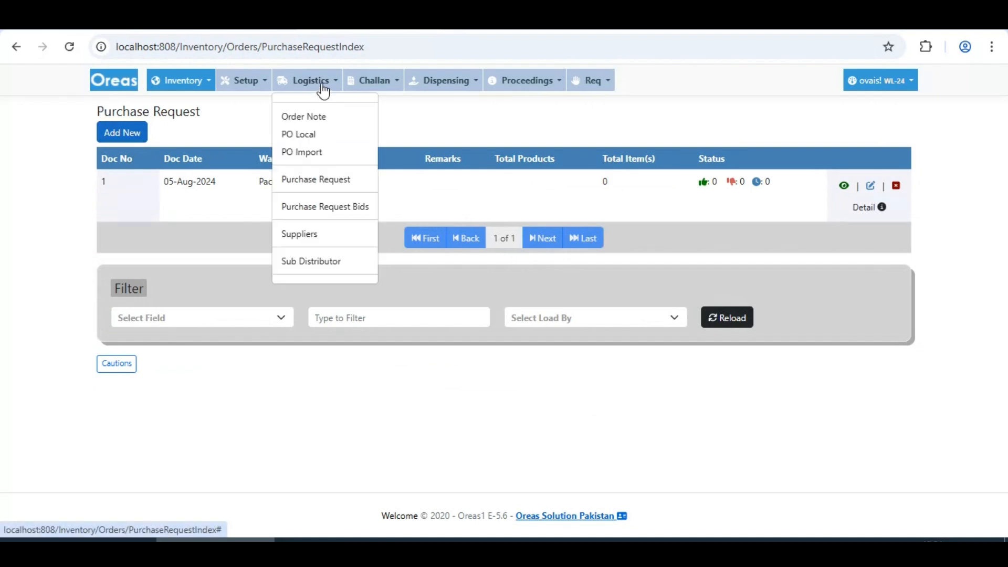
{"action": "left_click", "coordinate": [319, 138]}
{"action": "left_click_drag", "start_coordinate": [241, 183], "coordinate": [681, 210]}
{"action": "left_click", "coordinate": [681, 210]}
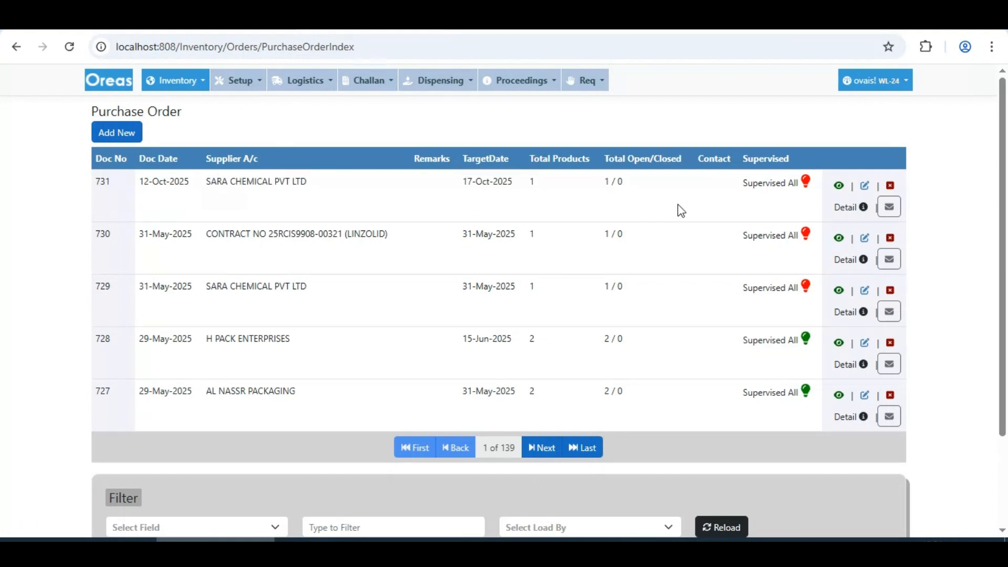
- View the Purchase Request Bids list and bring up the available logistics pages
{"action": "left_click", "coordinate": [295, 83]}
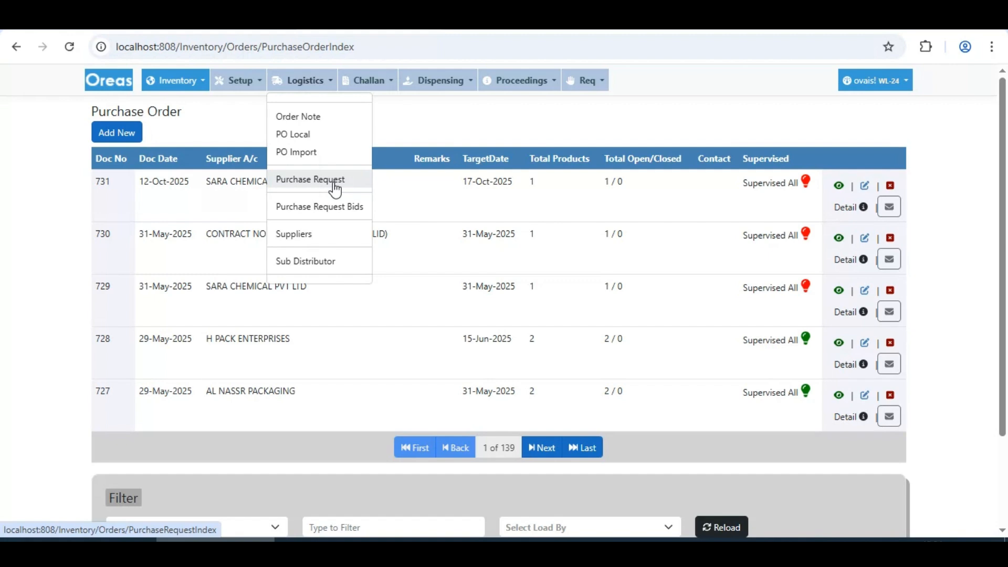
{"action": "left_click", "coordinate": [331, 209]}
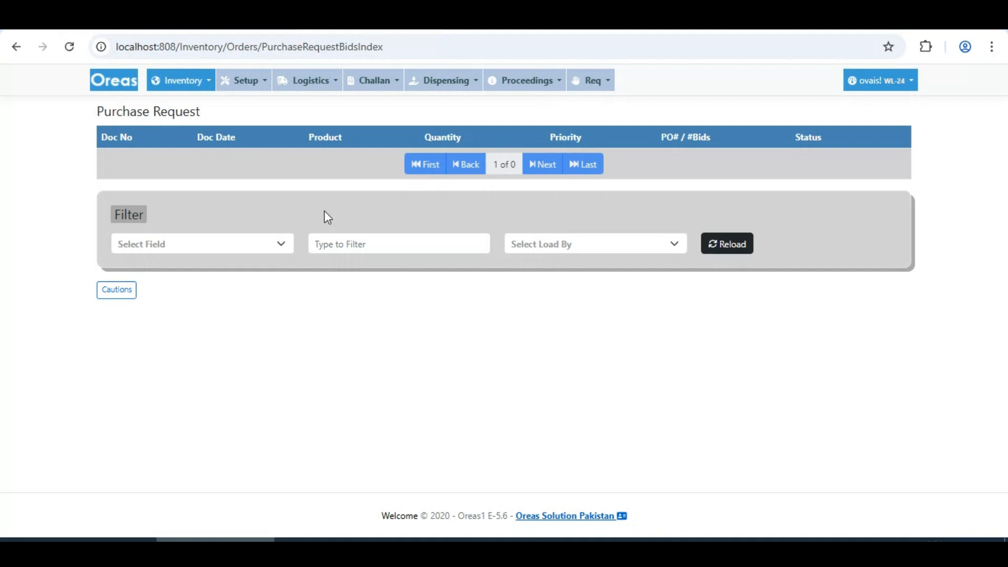
{"action": "left_click", "coordinate": [330, 87]}
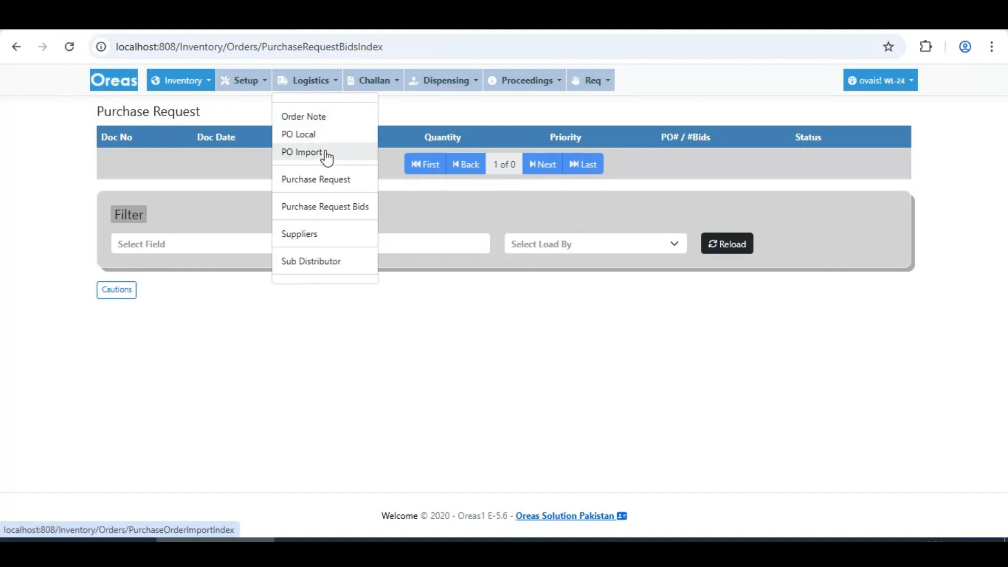